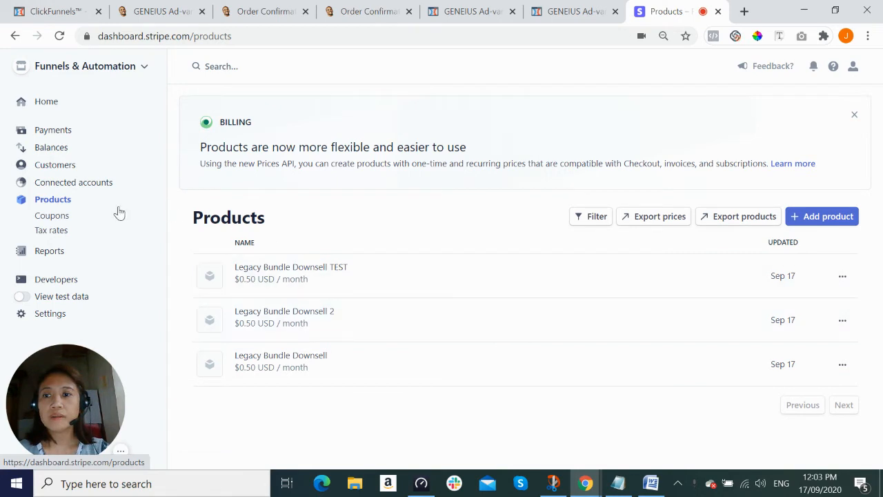
# Step: Go to the Products page from the dashboard home and start adding a new product
pyautogui.click(50, 104)
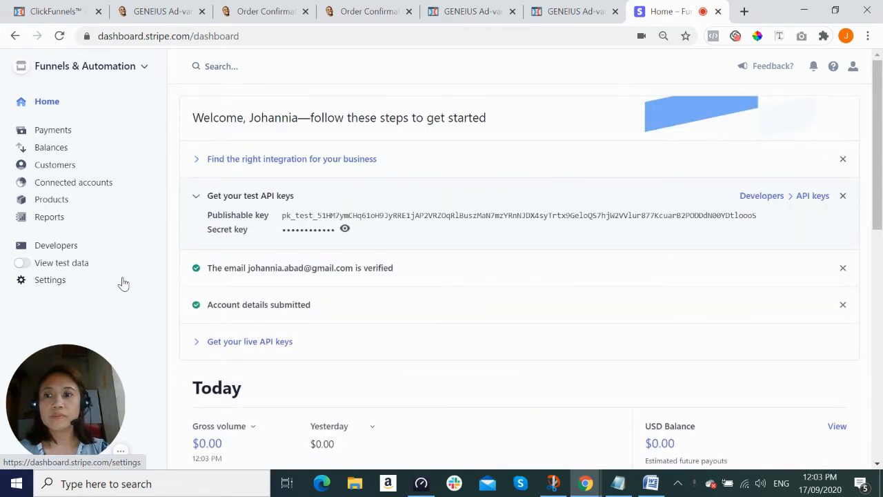
pyautogui.click(48, 202)
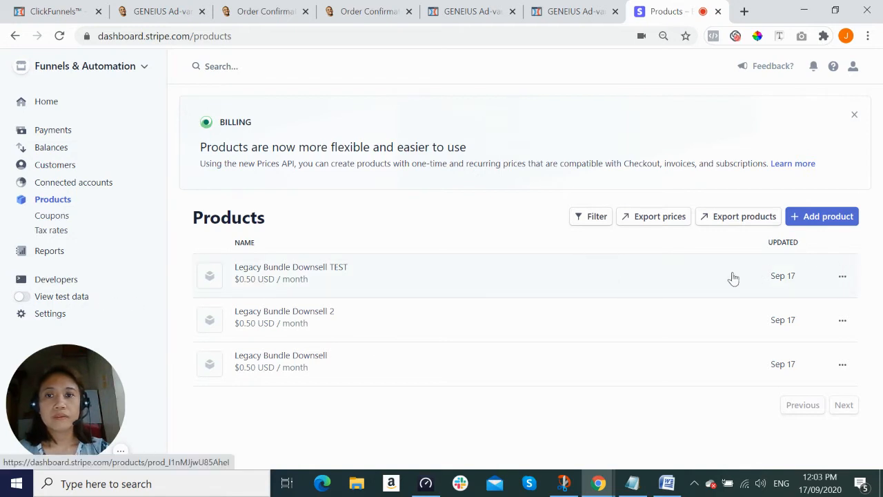
pyautogui.click(831, 221)
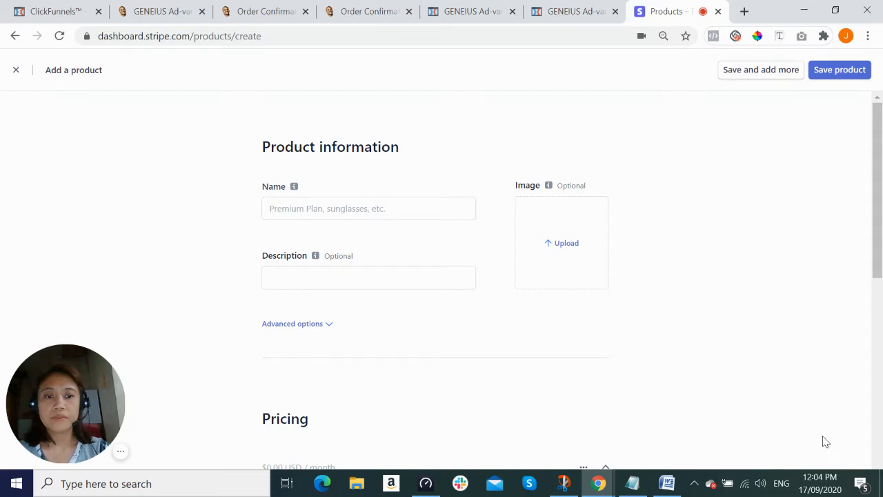
# Step: Copy the LIVE product name "Legacy Bundle Downsell 111" from the Word table into the new Stripe product's name
pyautogui.click(675, 487)
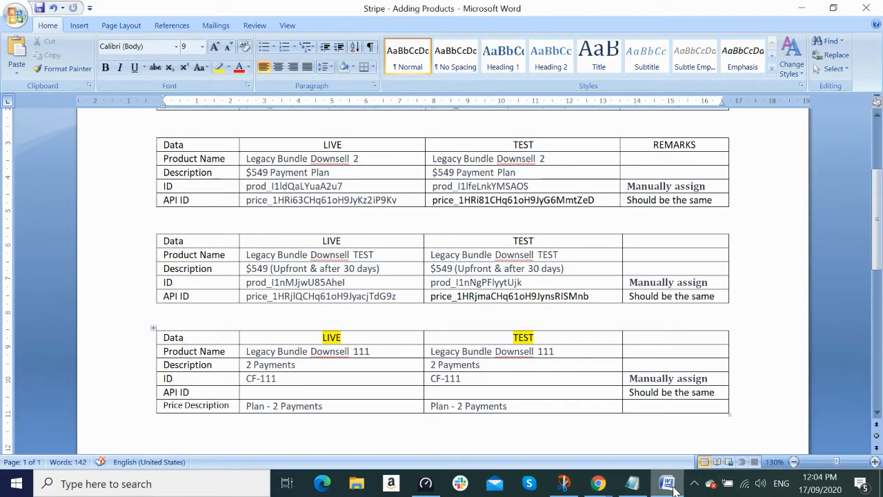
pyautogui.scroll(-2, 800, 328)
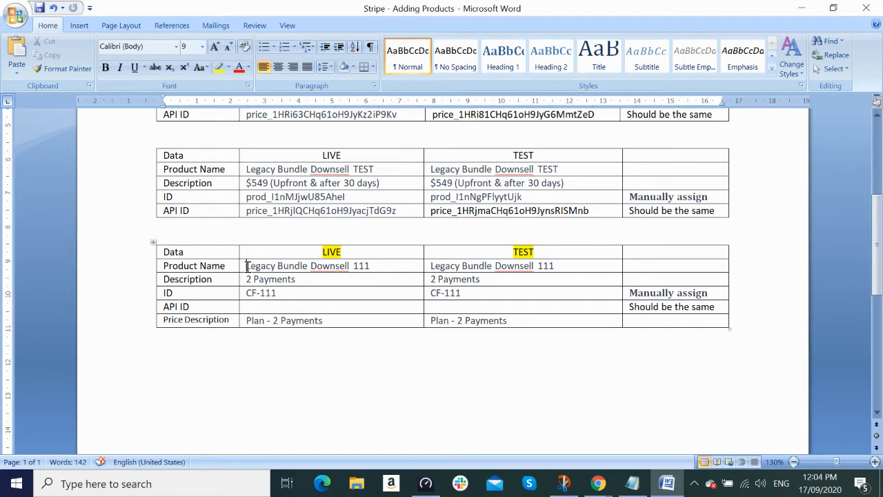
pyautogui.moveTo(247, 266); pyautogui.dragTo(385, 265)
pyautogui.hotkey('ctrl', 'c')
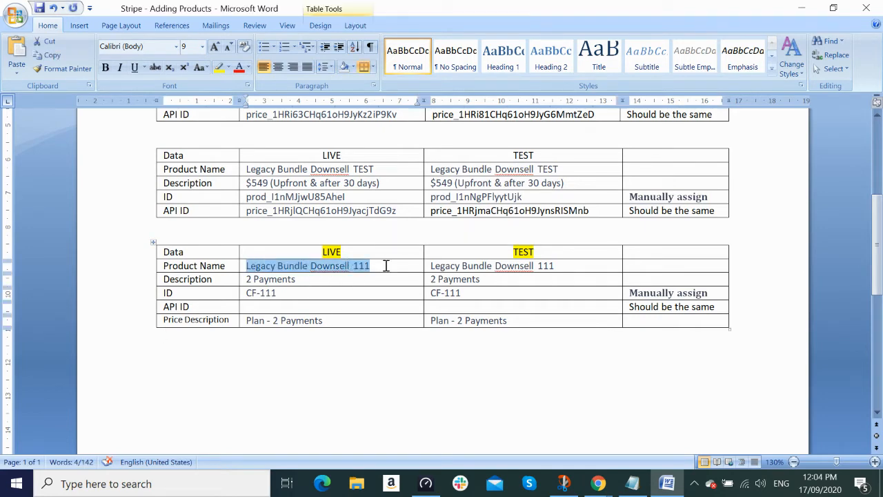
pyautogui.hotkey('alt', 'Tab')
pyautogui.click(337, 209)
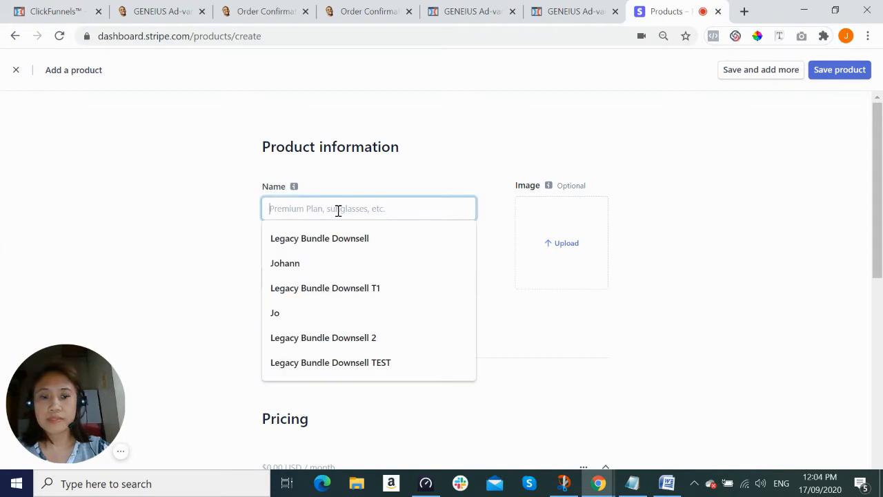
pyautogui.hotkey('ctrl', 'v')
# Step: Fill the product description with "2 Payments", copied from the LIVE column of the Word table
pyautogui.click(371, 282)
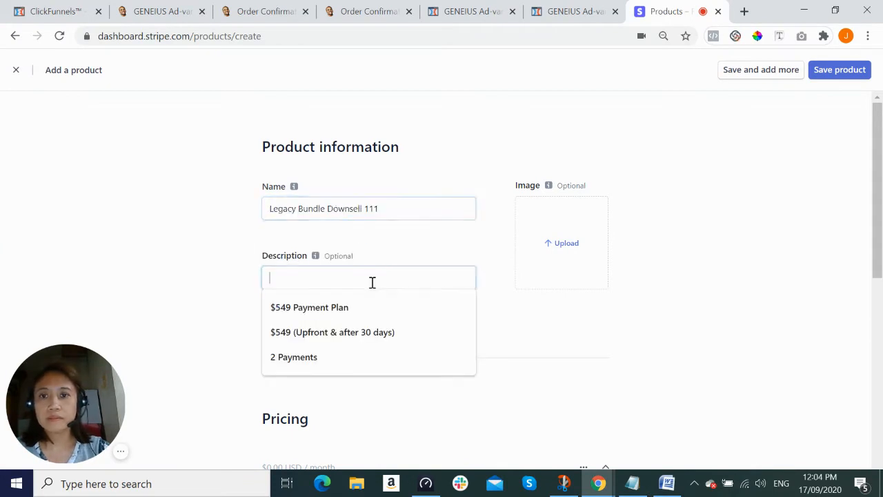
pyautogui.hotkey('alt', 'Tab')
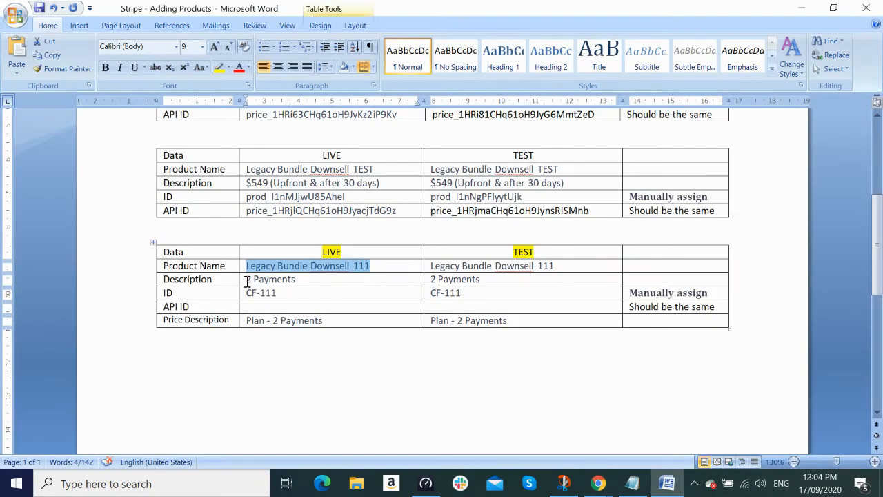
pyautogui.moveTo(246, 282); pyautogui.dragTo(323, 282)
pyautogui.hotkey('ctrl', 'c')
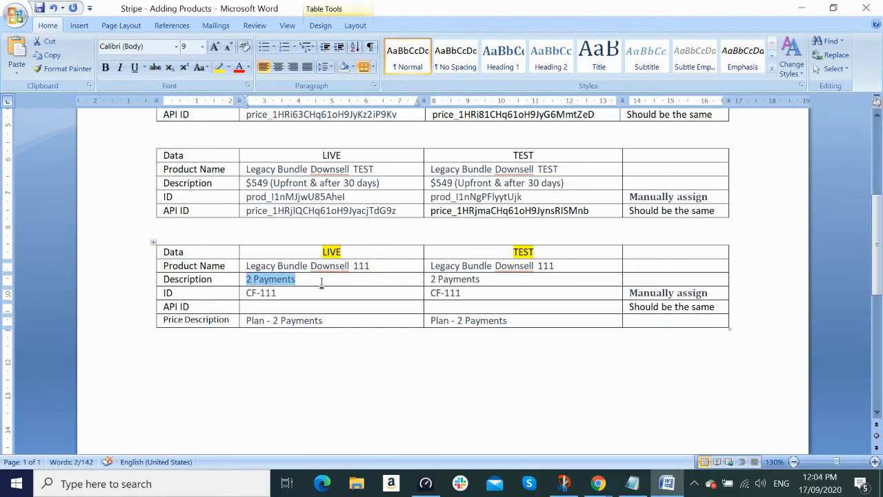
pyautogui.hotkey('alt', 'Tab')
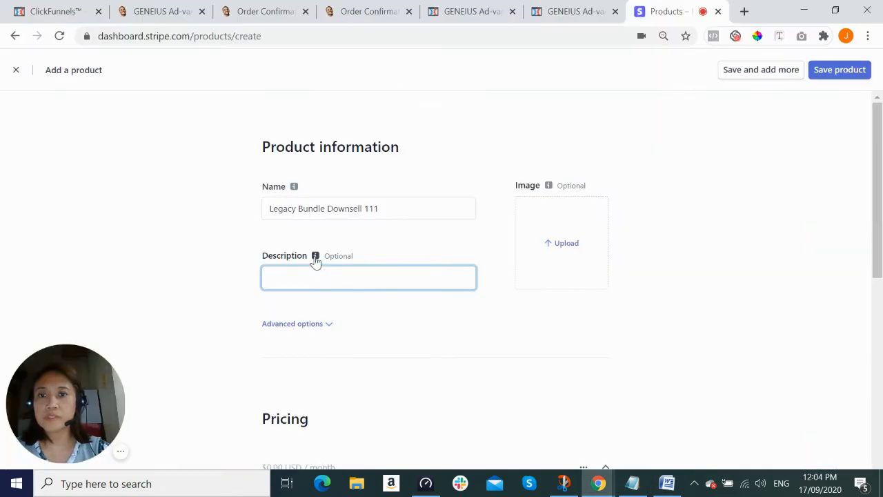
pyautogui.moveTo(316, 260)
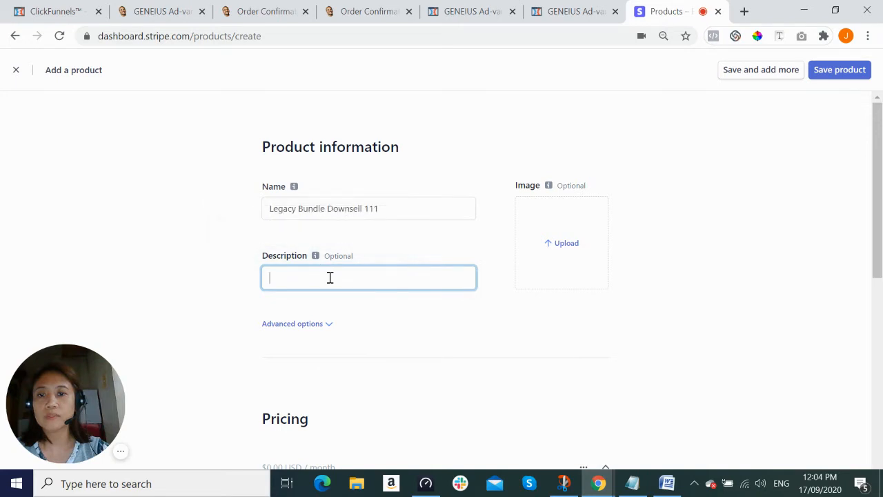
pyautogui.hotkey('ctrl', 'v')
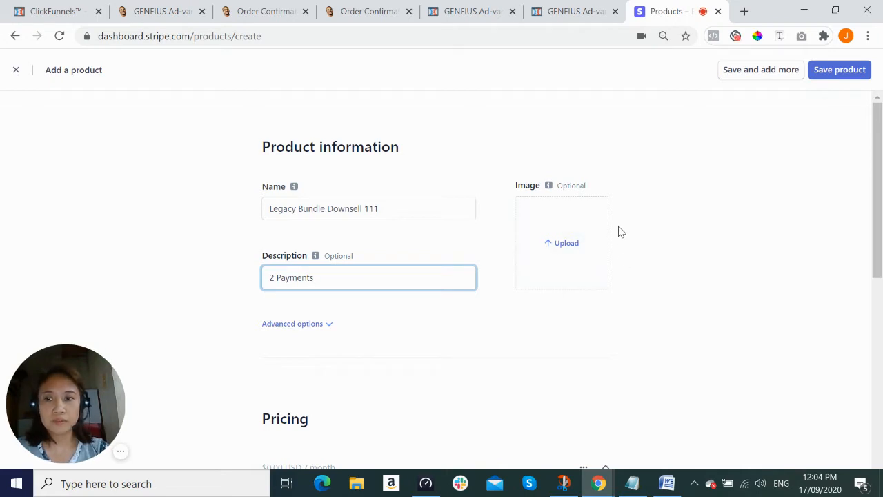
# Step: Expand the product's advanced options and look over the optional fields they offer
pyautogui.scroll(-2, 619, 232)
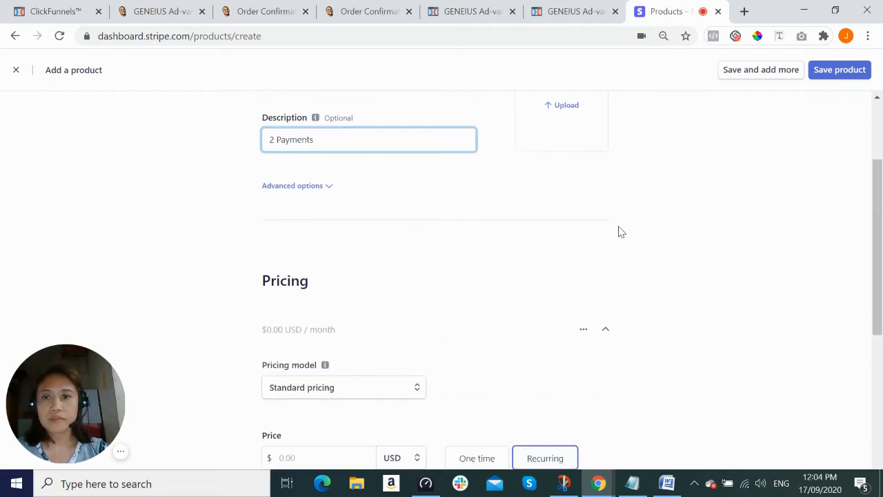
pyautogui.click(329, 193)
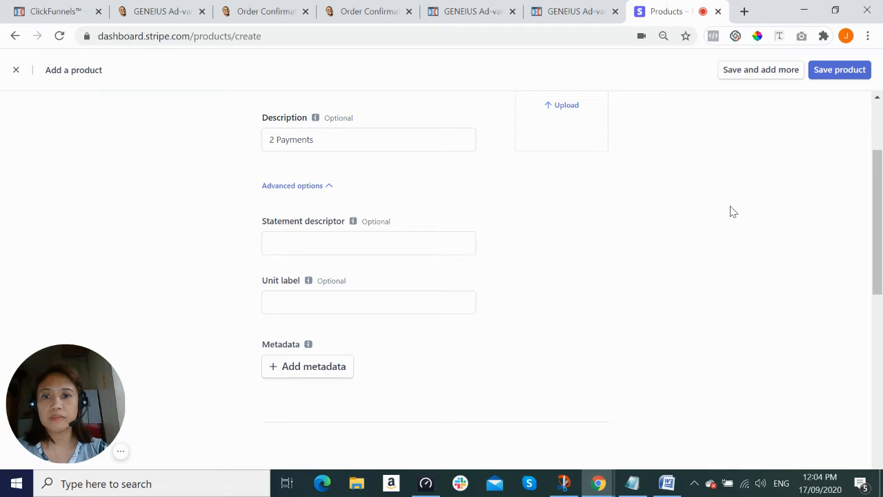
pyautogui.scroll(-2, 617, 247)
pyautogui.scroll(-2, 616, 245)
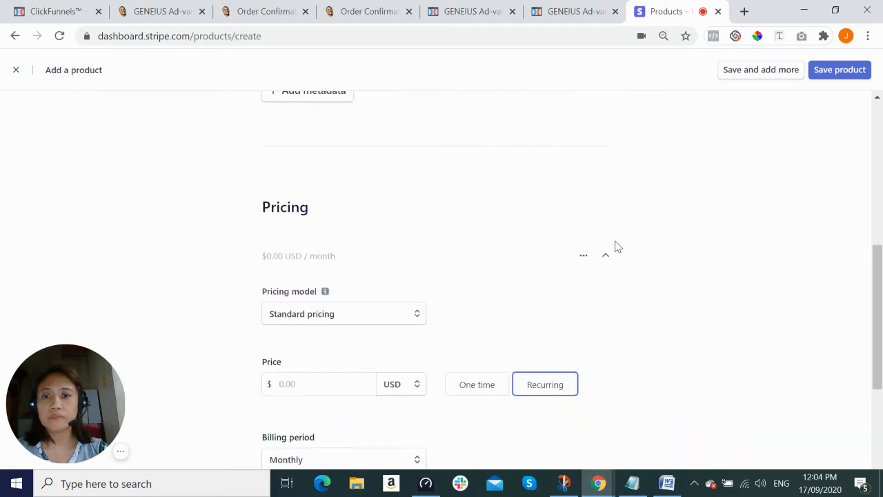
# Step: Choose Standard pricing as the pricing model and set the recurring price to 0.50 USD
pyautogui.scroll(-1, 627, 239)
pyautogui.scroll(-1, 629, 239)
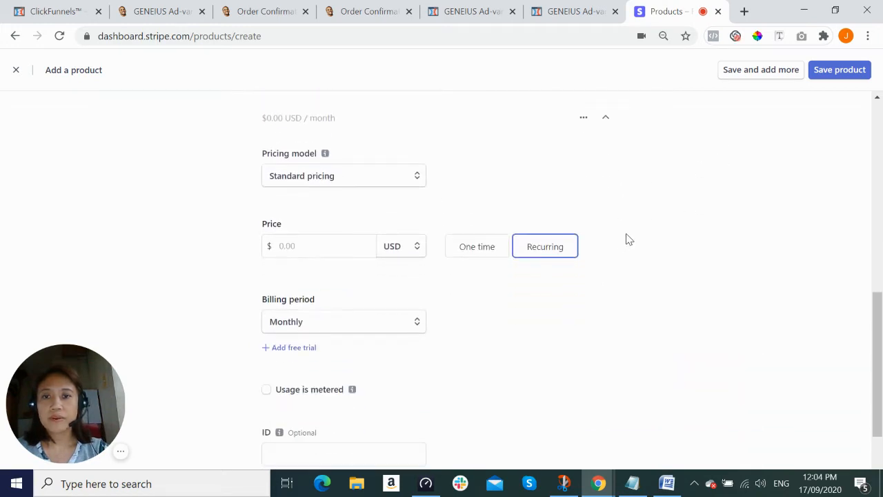
pyautogui.click(417, 178)
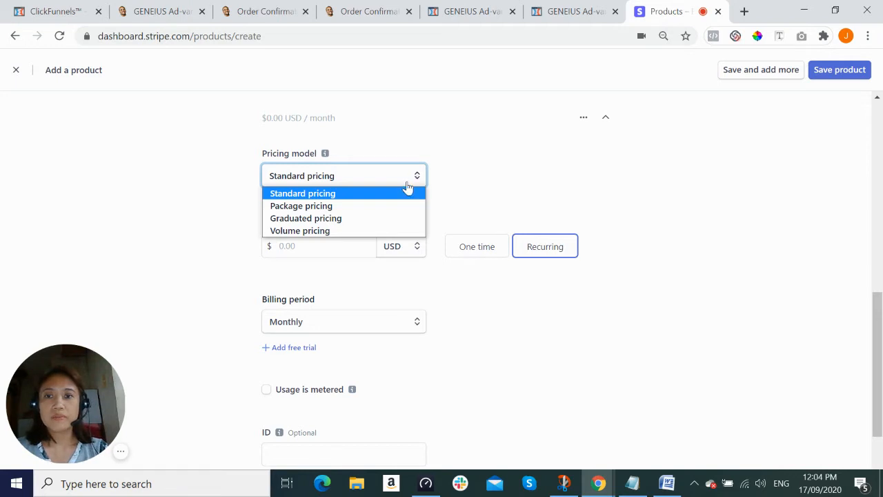
pyautogui.click(381, 194)
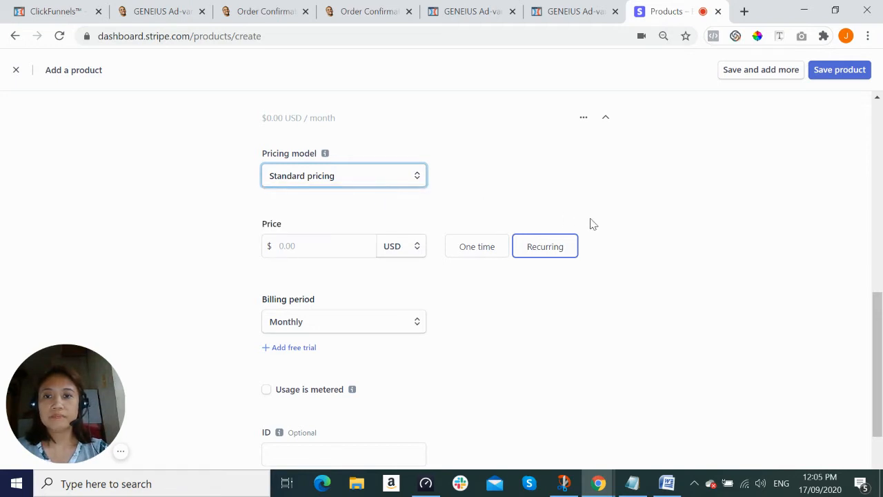
pyautogui.click(310, 245)
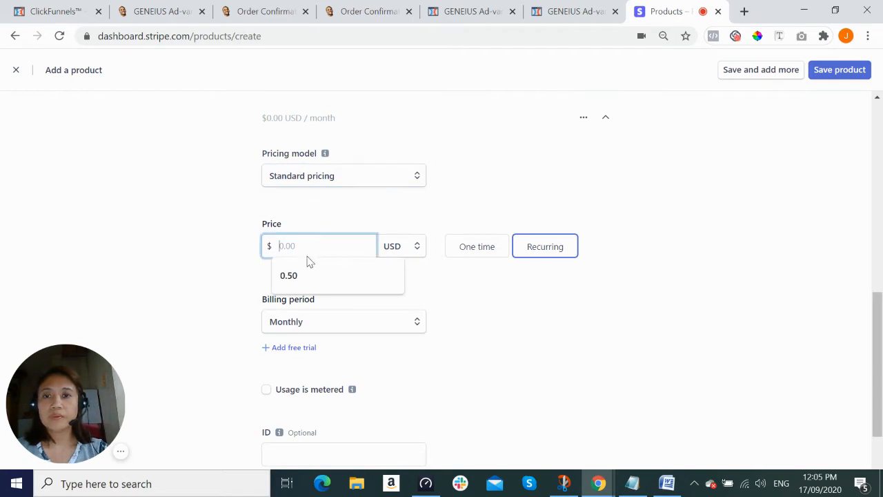
pyautogui.click(295, 277)
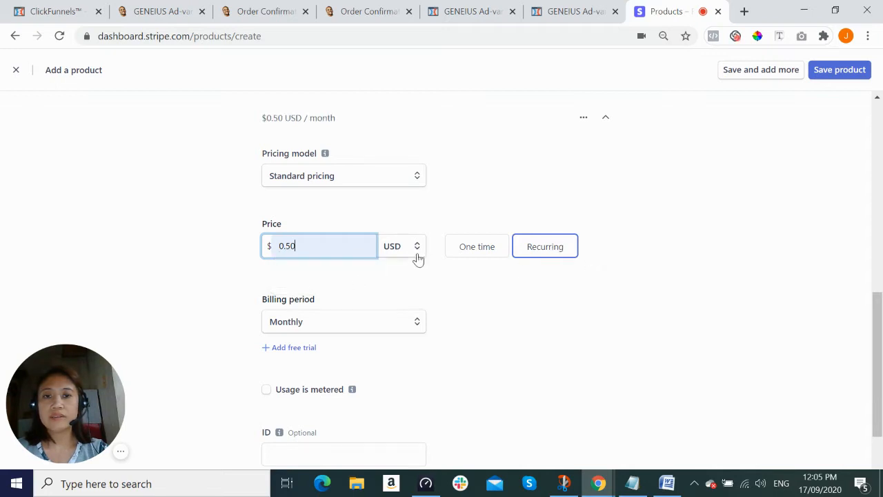
# Step: Set the price's ID to "CF-111", copied from the LIVE column of the Word table
pyautogui.scroll(-2, 676, 280)
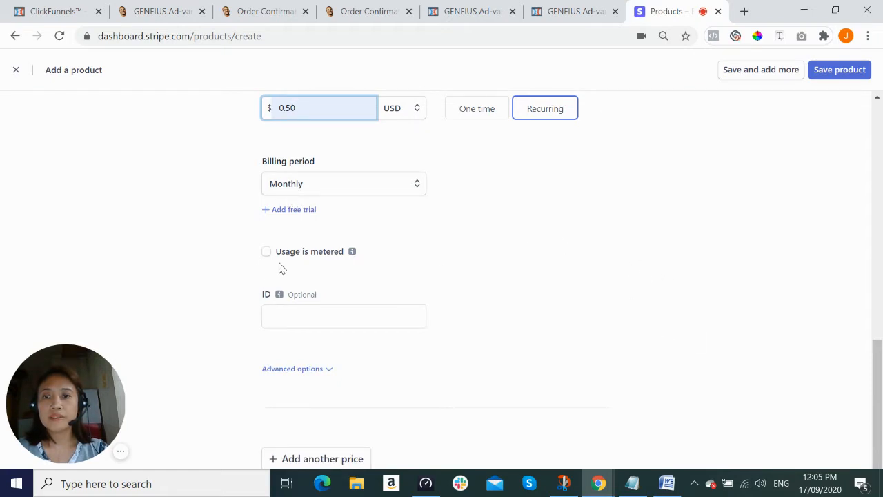
pyautogui.moveTo(351, 257)
pyautogui.moveTo(279, 296)
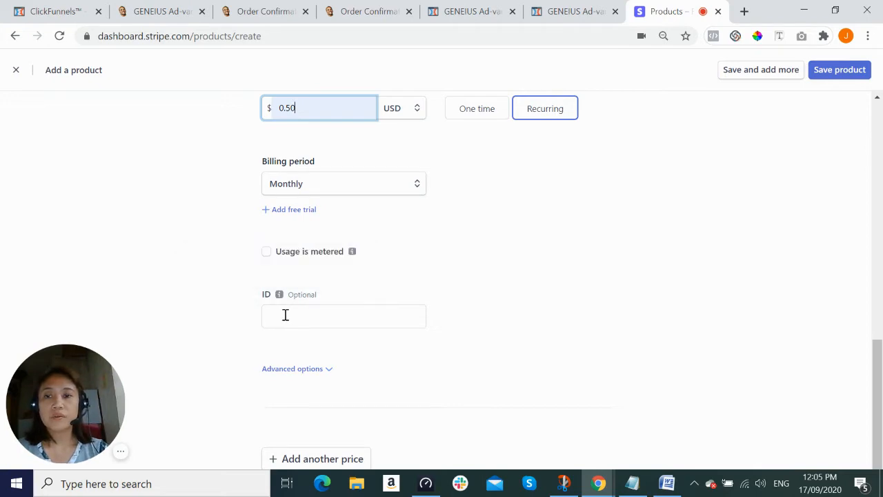
pyautogui.click(284, 315)
pyautogui.hotkey('alt', 'Tab')
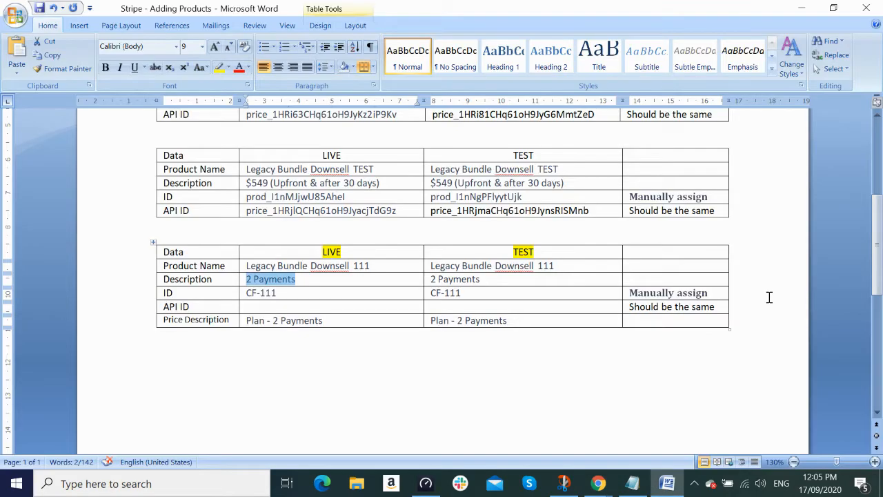
pyautogui.moveTo(290, 296); pyautogui.dragTo(243, 294)
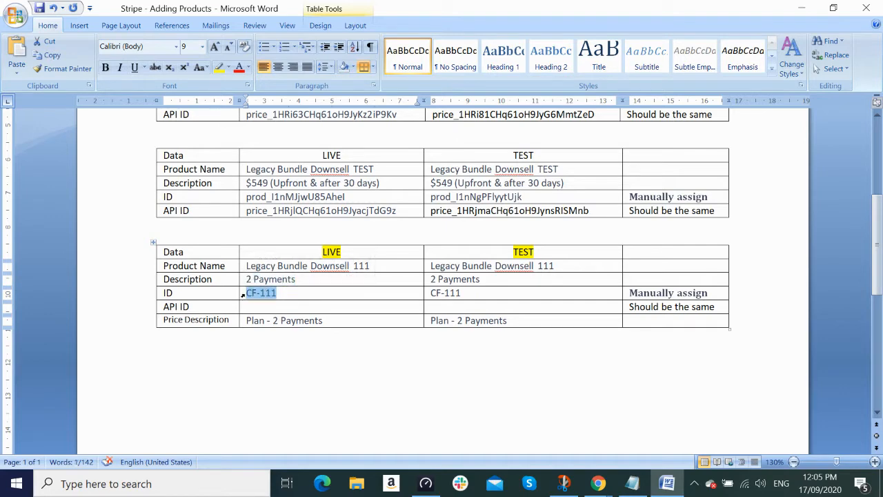
pyautogui.hotkey('ctrl', 'c')
pyautogui.hotkey('alt', 'Tab')
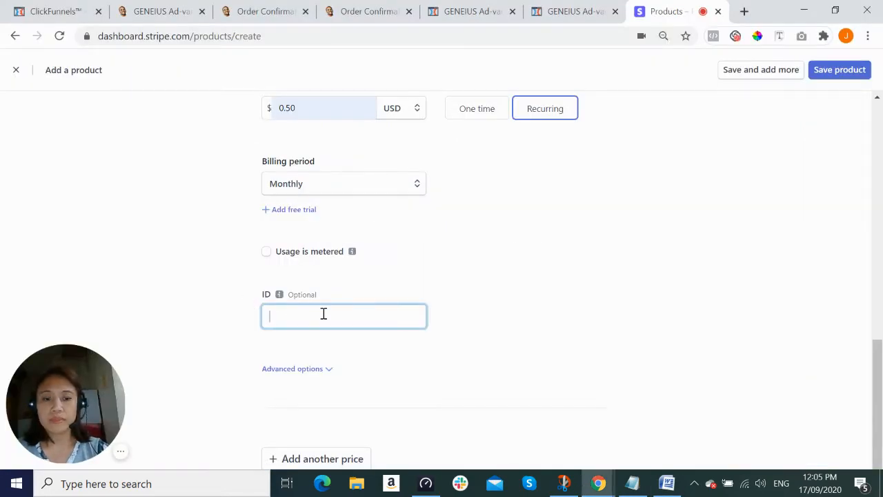
pyautogui.hotkey('ctrl', 'v')
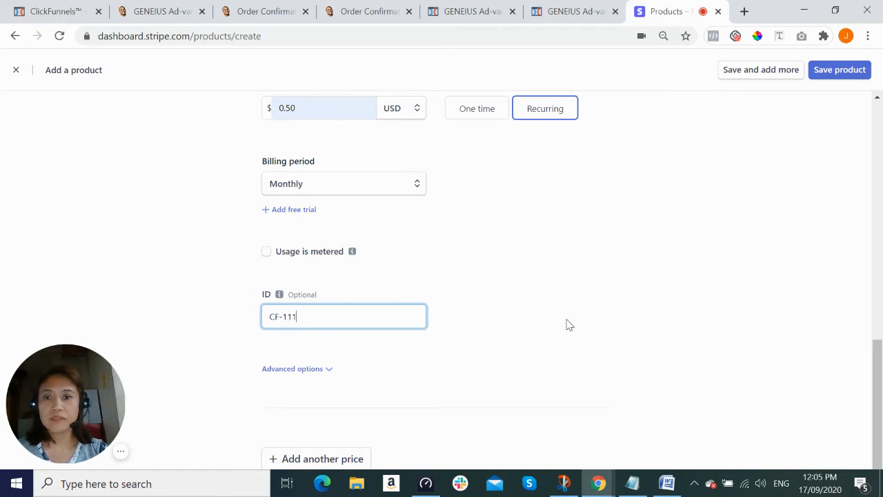
# Step: Expand the price's advanced options and fill the price description with "Plan - 2 Payments", copied from the Word table's LIVE column
pyautogui.scroll(-1, 566, 324)
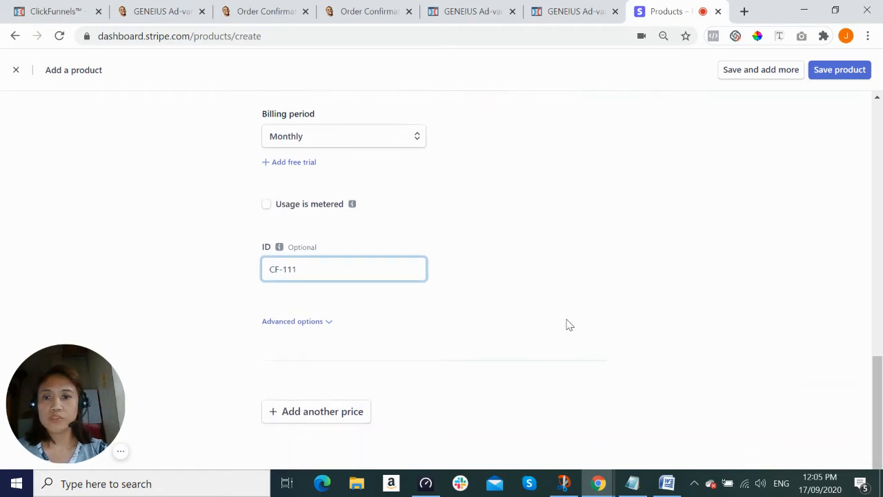
pyautogui.click(325, 324)
pyautogui.scroll(-2, 490, 310)
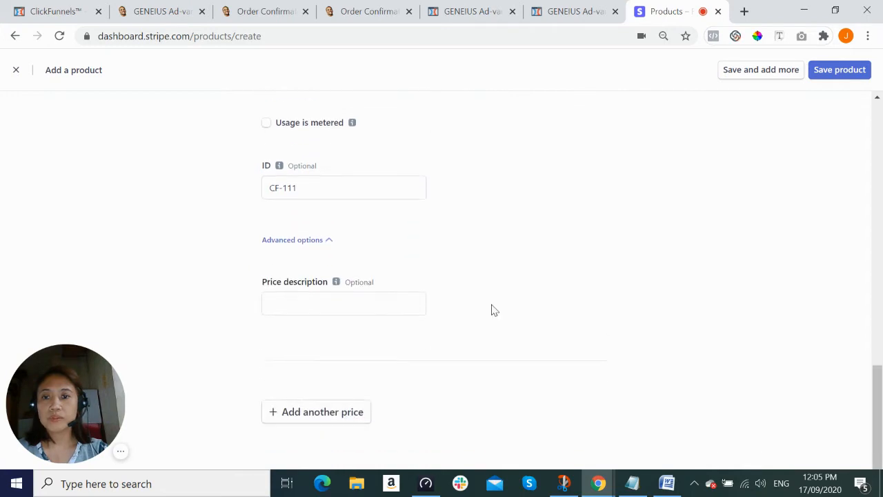
pyautogui.click(305, 299)
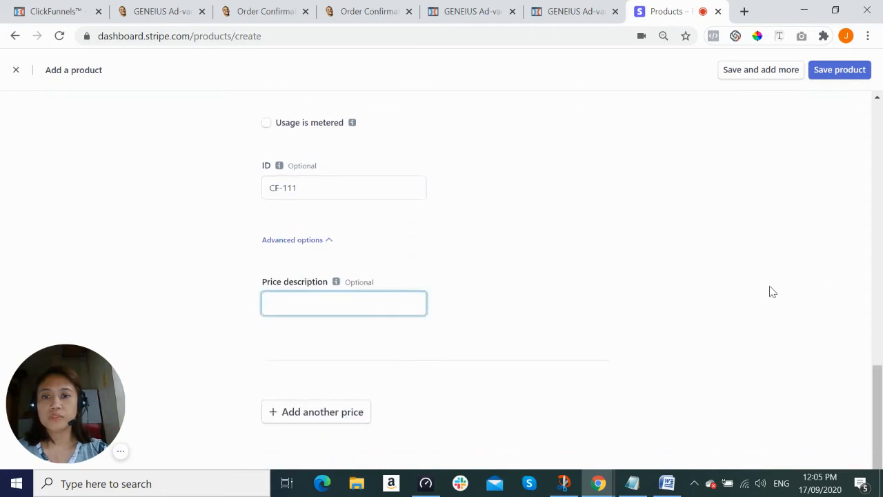
pyautogui.hotkey('alt', 'Tab')
pyautogui.moveTo(328, 321); pyautogui.dragTo(253, 319)
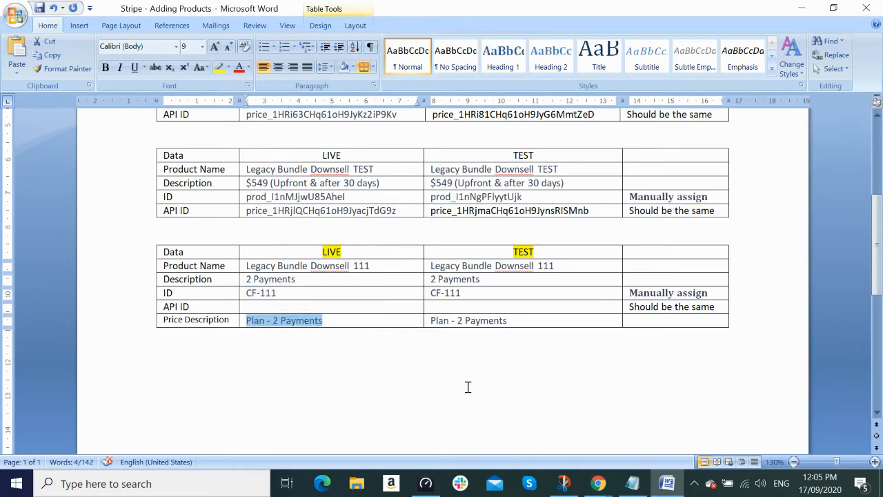
pyautogui.hotkey('alt', 'Tab')
pyautogui.click(338, 303)
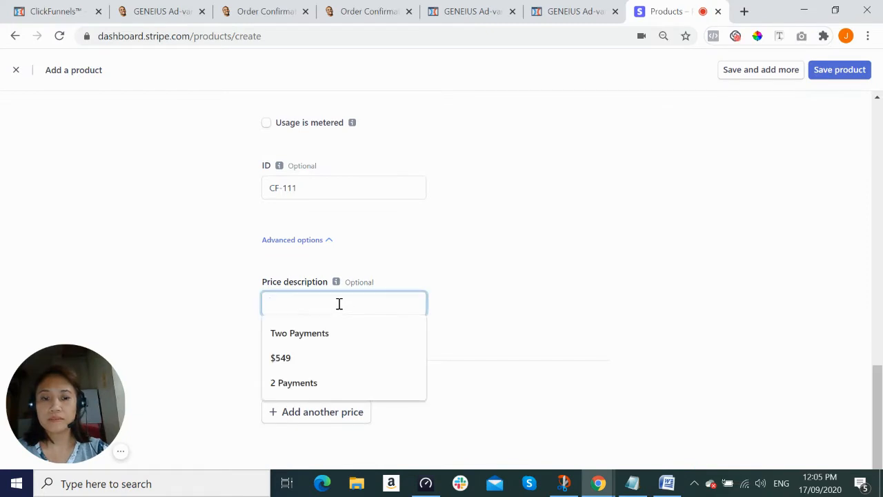
pyautogui.hotkey('ctrl', 'v')
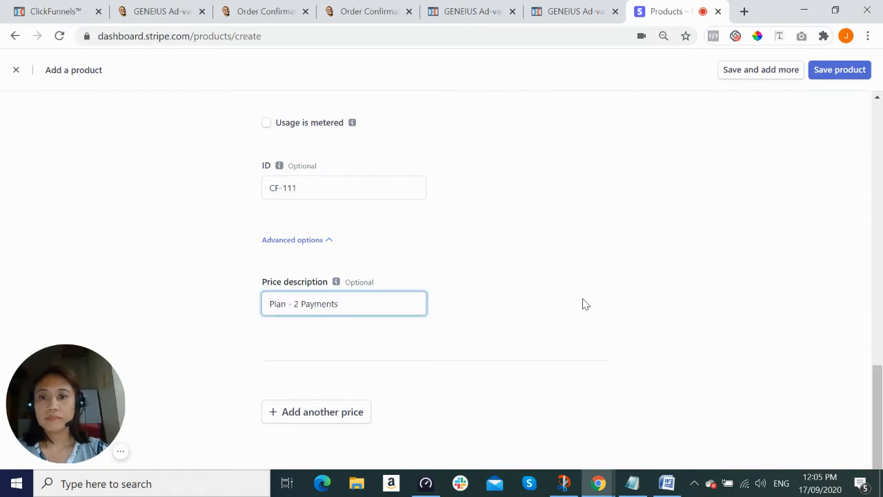
pyautogui.click(583, 304)
pyautogui.scroll(2, 583, 304)
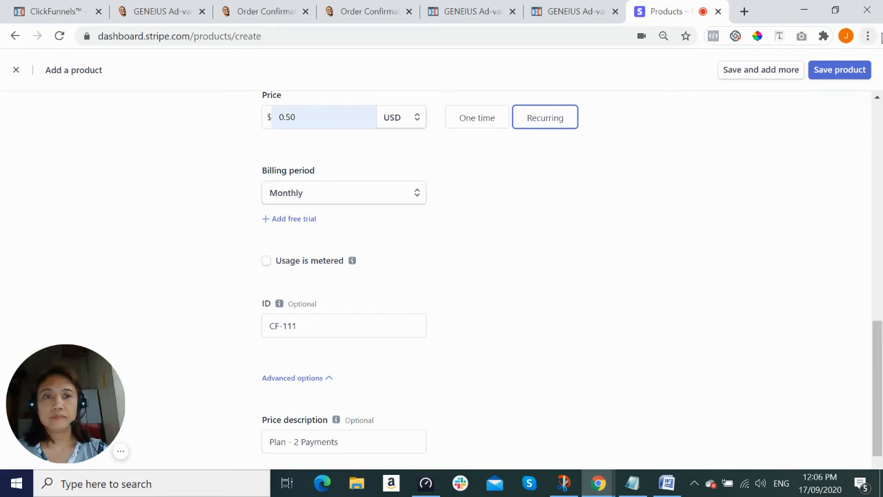
pyautogui.moveTo(279, 307)
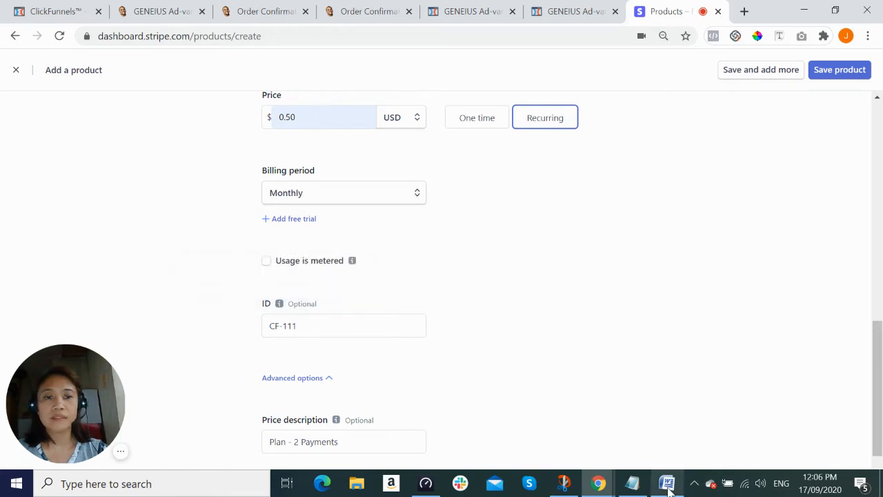
# Step: Switch to Snip & Sketch and examine the captured ClickFunnels error message about the plan
pyautogui.moveTo(668, 488)
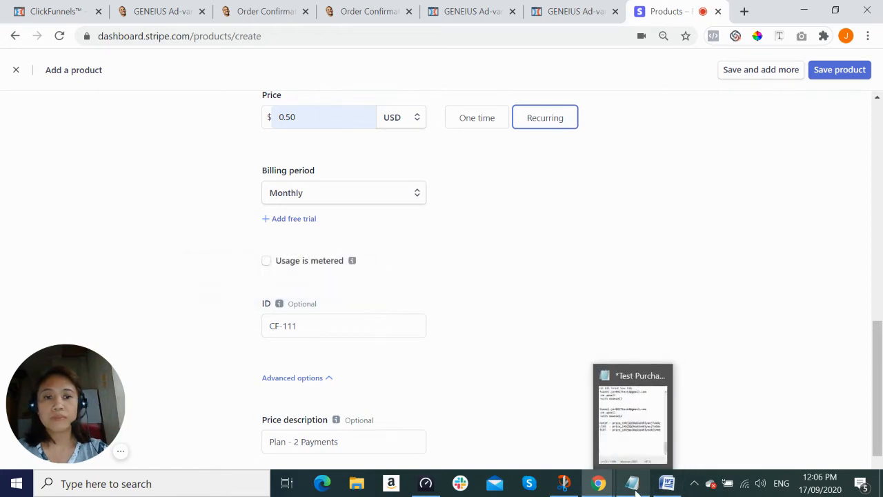
pyautogui.click(636, 492)
pyautogui.click(637, 491)
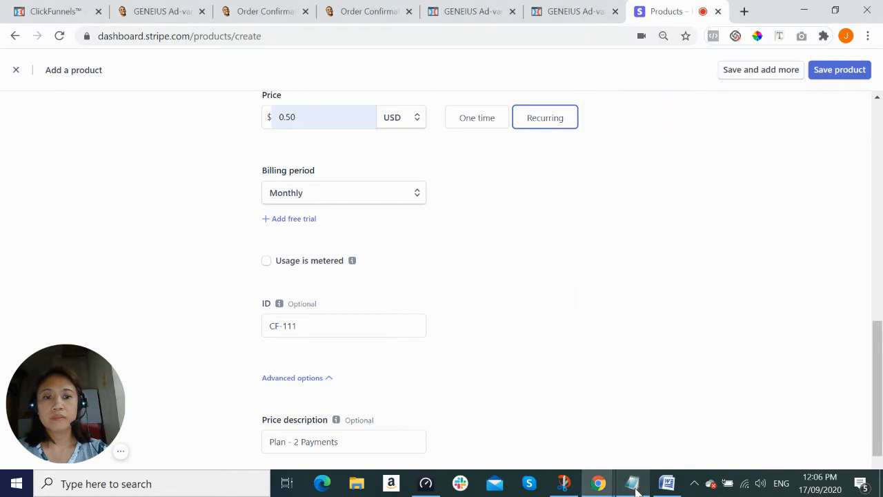
pyautogui.click(565, 484)
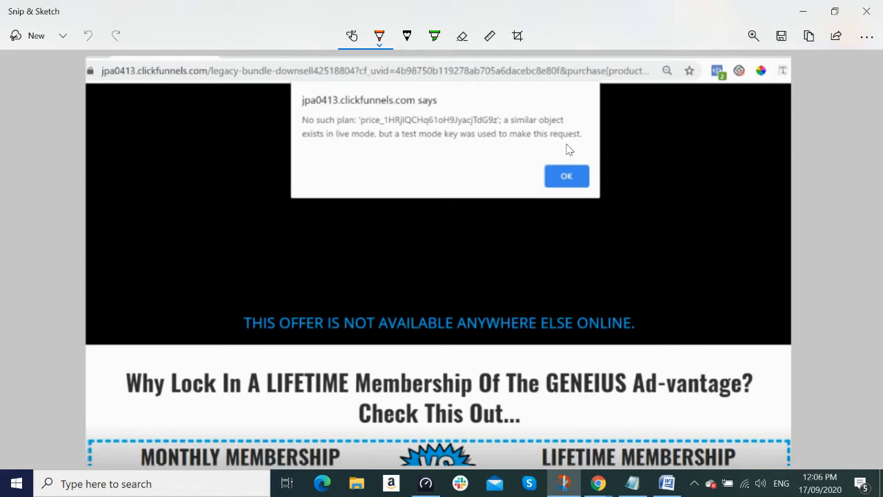
pyautogui.click(599, 490)
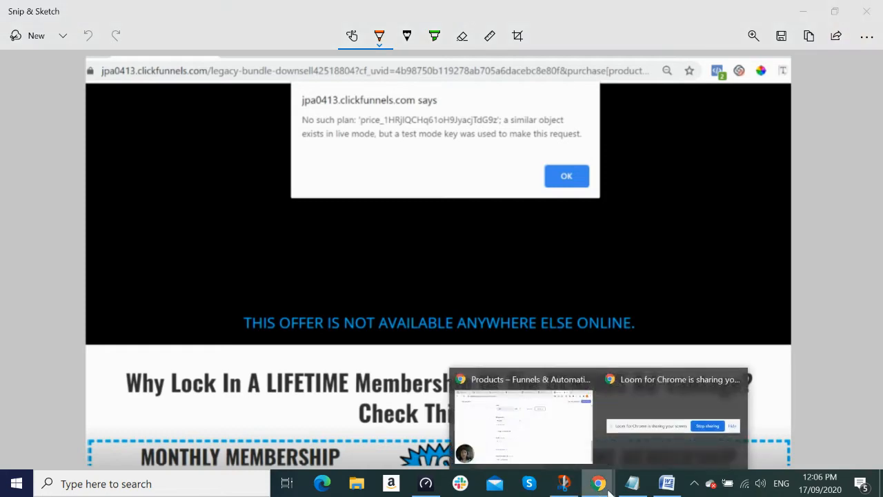
# Step: Compare the LIVE and TEST values for ID and API ID of "Legacy Bundle Downsell TEST" in the Word document, and return to Stripe
pyautogui.click(666, 483)
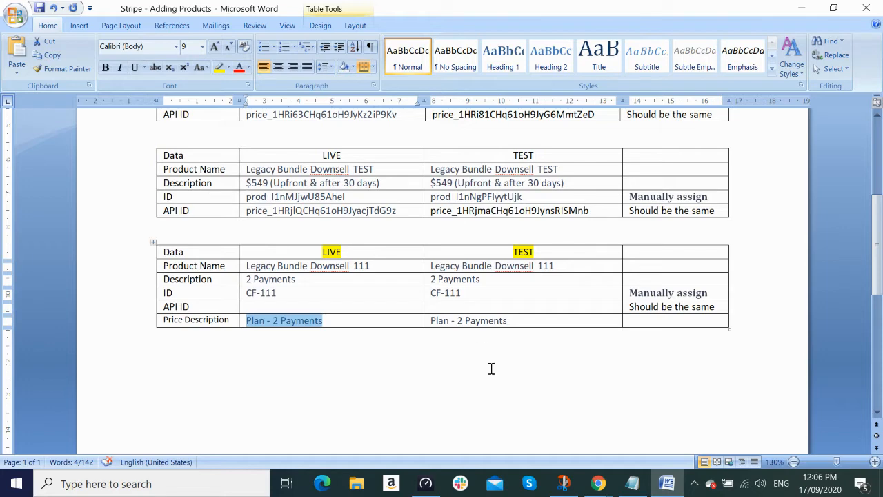
pyautogui.click(598, 484)
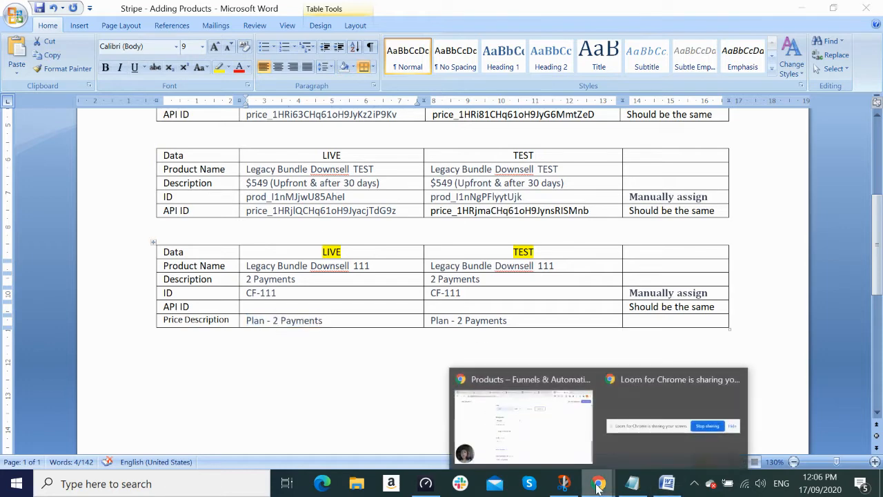
pyautogui.click(543, 445)
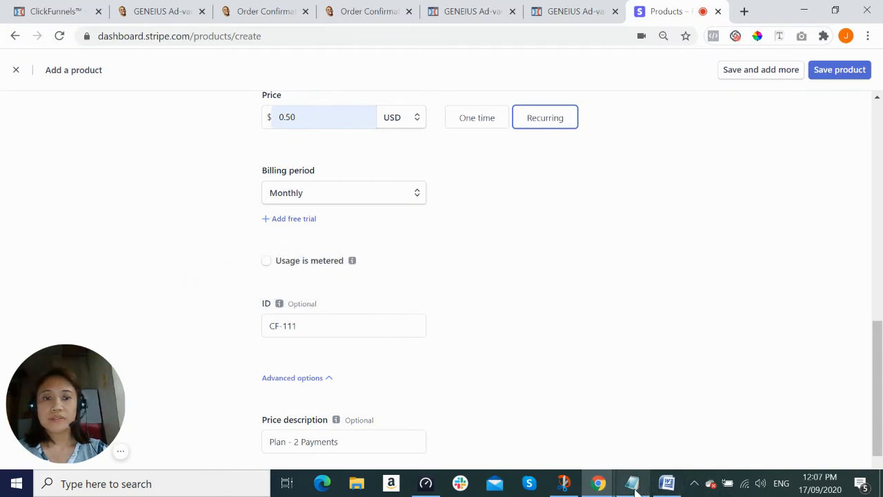
pyautogui.moveTo(636, 488)
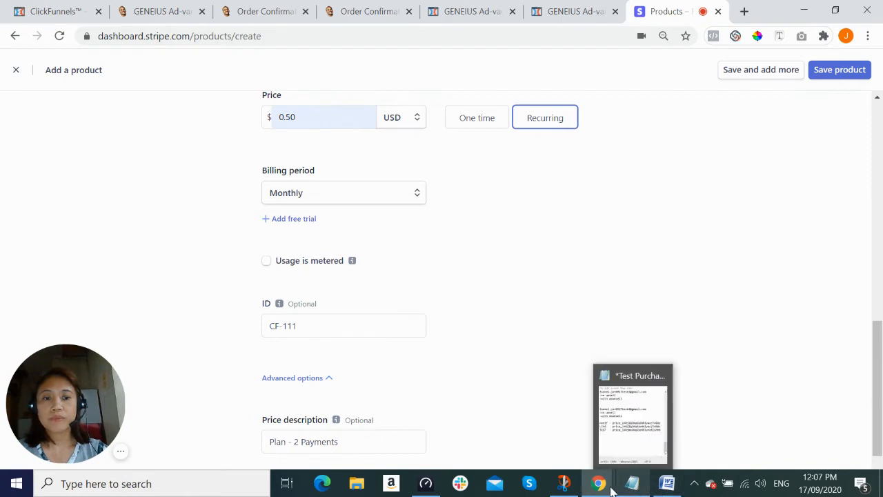
pyautogui.moveTo(598, 484)
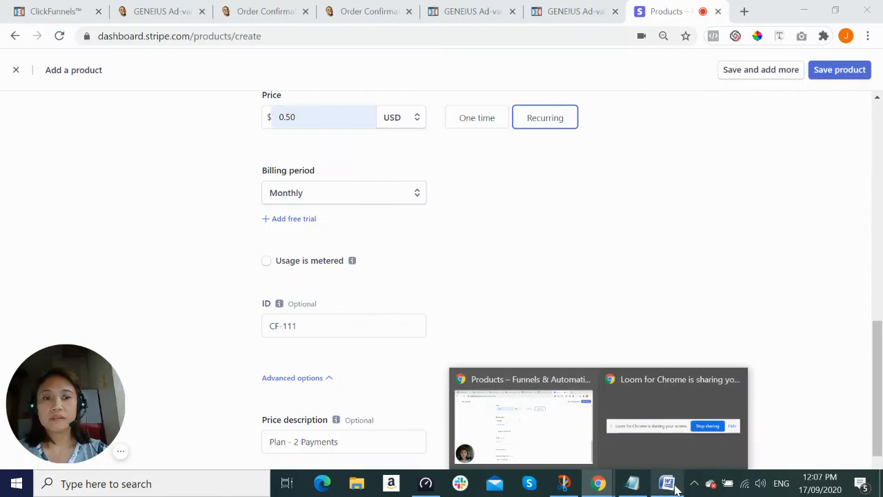
pyautogui.click(666, 483)
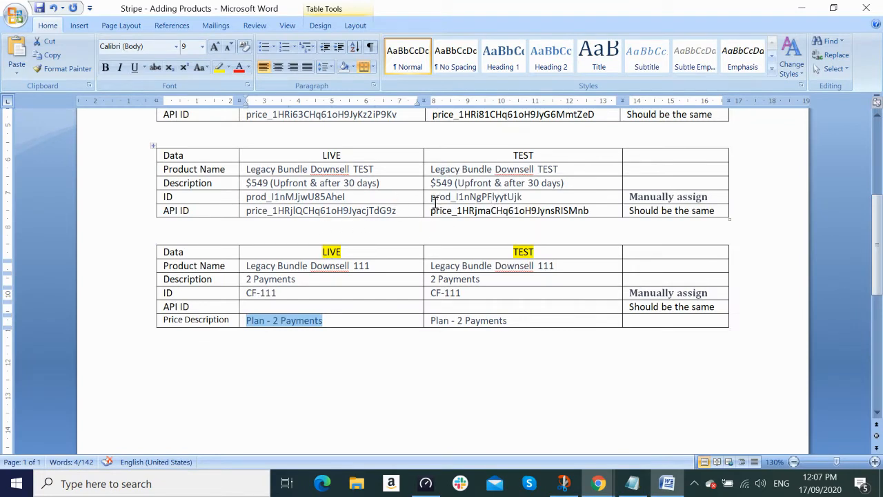
pyautogui.click(545, 198)
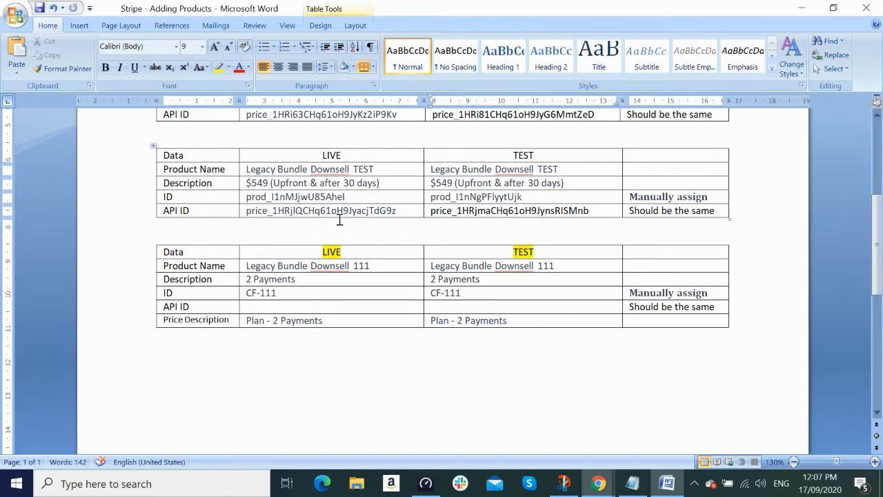
pyautogui.click(410, 209)
pyautogui.click(603, 209)
pyautogui.moveTo(607, 492)
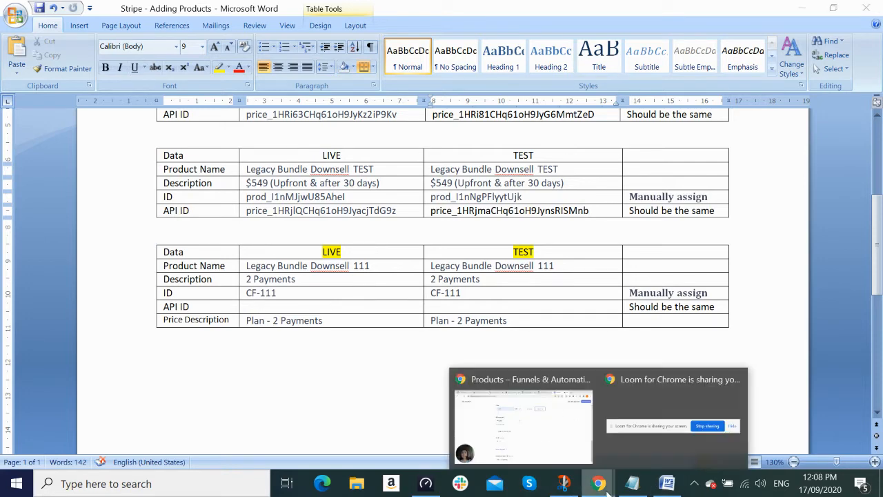
pyautogui.click(550, 437)
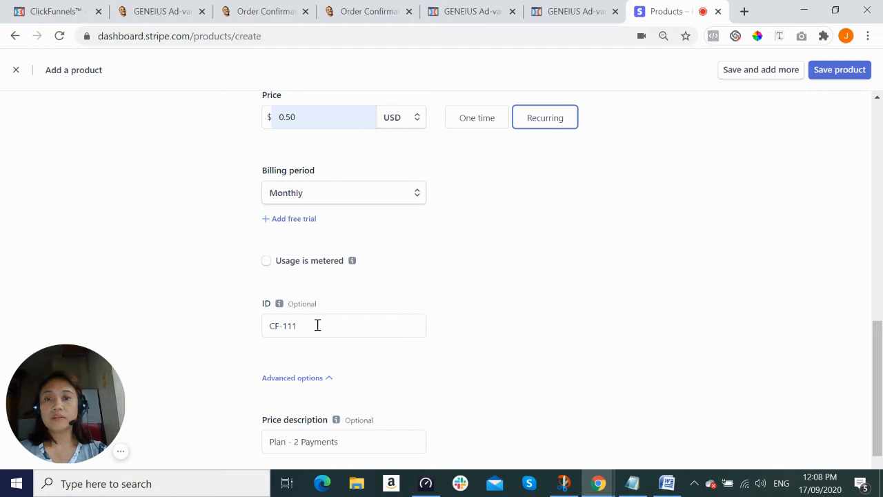
# Step: Check the help note on the price's ID field and save the live product
pyautogui.moveTo(278, 308)
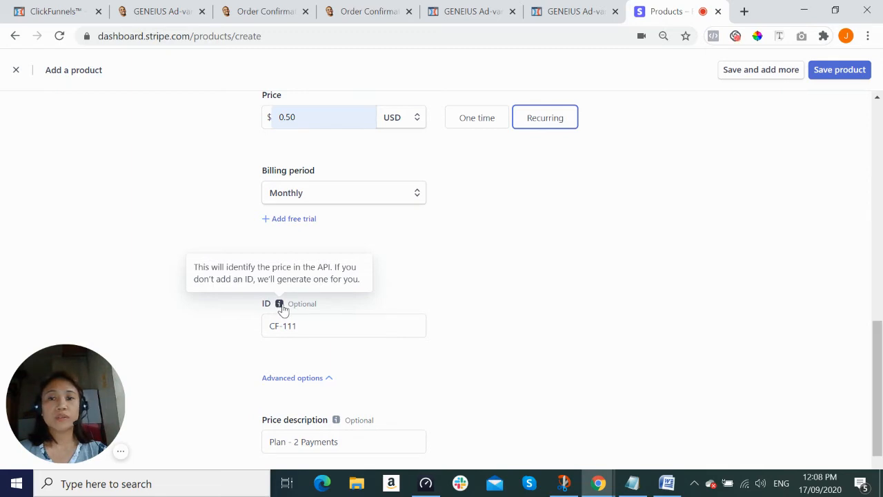
pyautogui.scroll(-2, 795, 336)
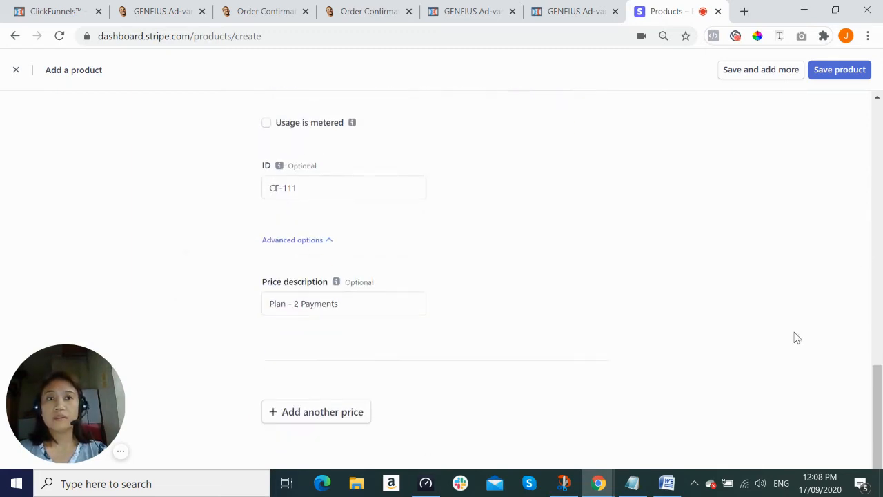
pyautogui.scroll(2, 795, 337)
pyautogui.scroll(-1, 806, 325)
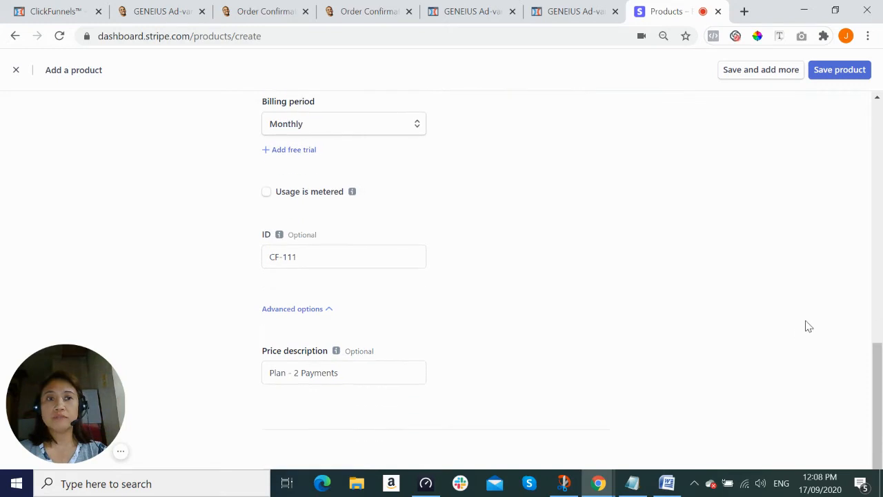
pyautogui.click(835, 73)
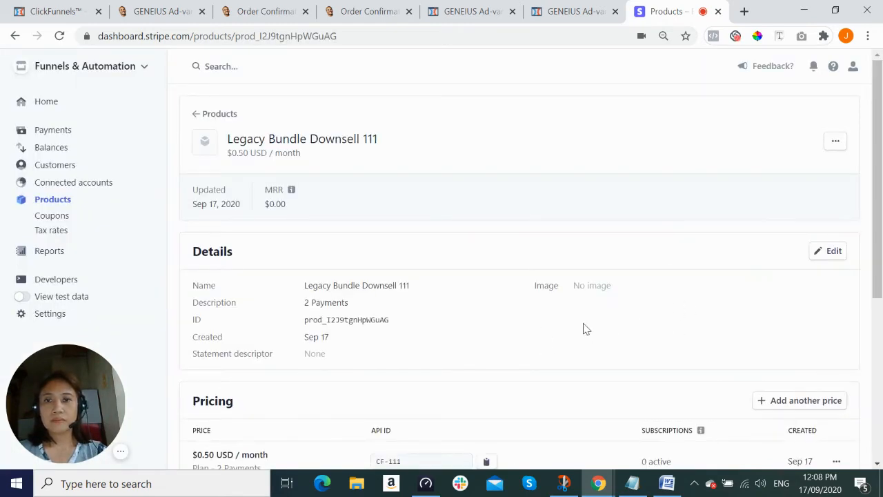
# Step: Review the saved product's details, pricing, API ID, metadata and logs
pyautogui.scroll(-1, 561, 334)
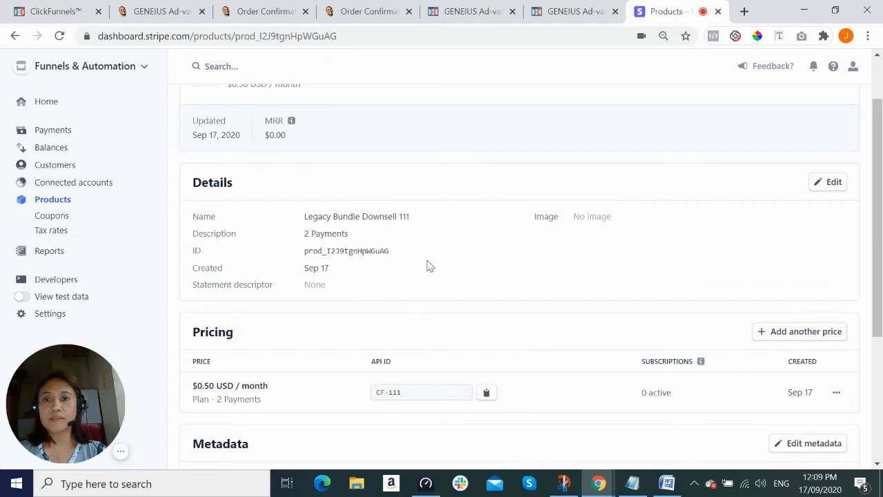
pyautogui.scroll(-1, 428, 266)
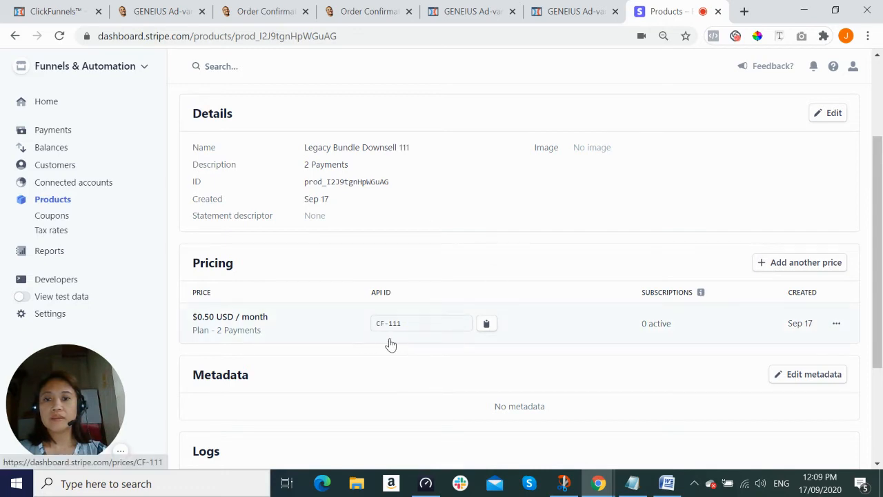
pyautogui.scroll(-1, 388, 340)
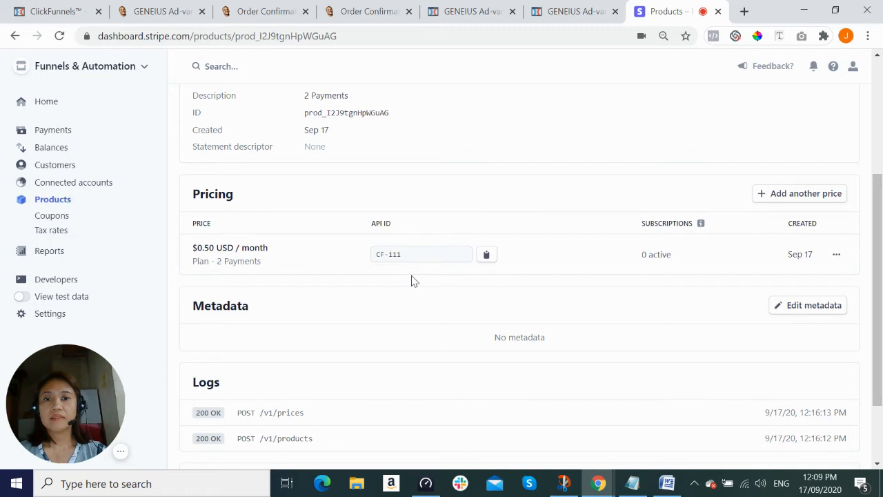
pyautogui.scroll(-1, 414, 281)
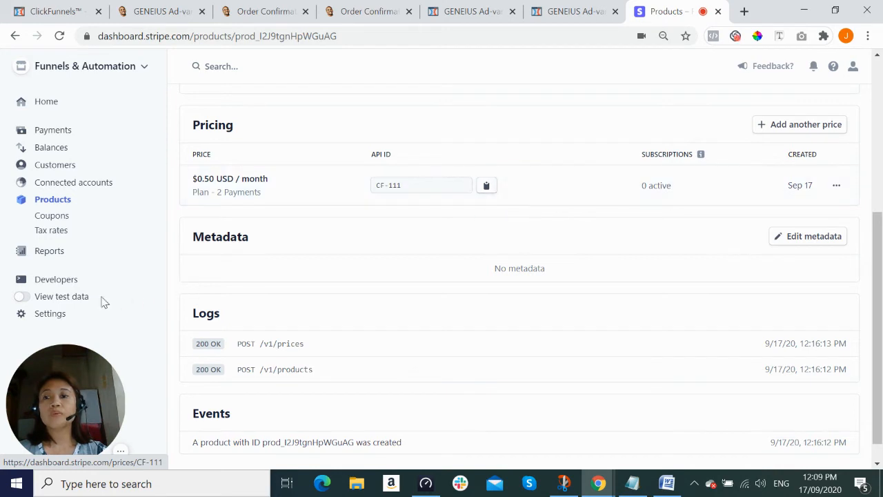
# Step: Switch Stripe to test data and start adding a new product from the list of all products
pyautogui.click(48, 301)
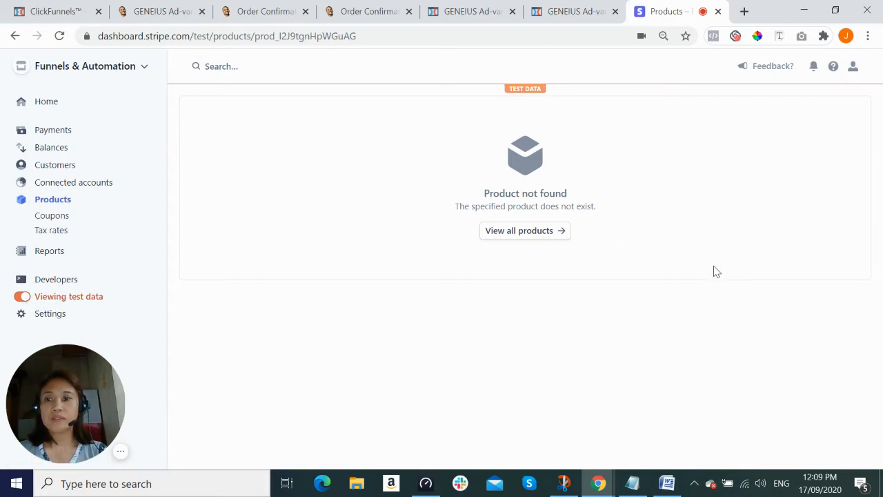
pyautogui.click(535, 234)
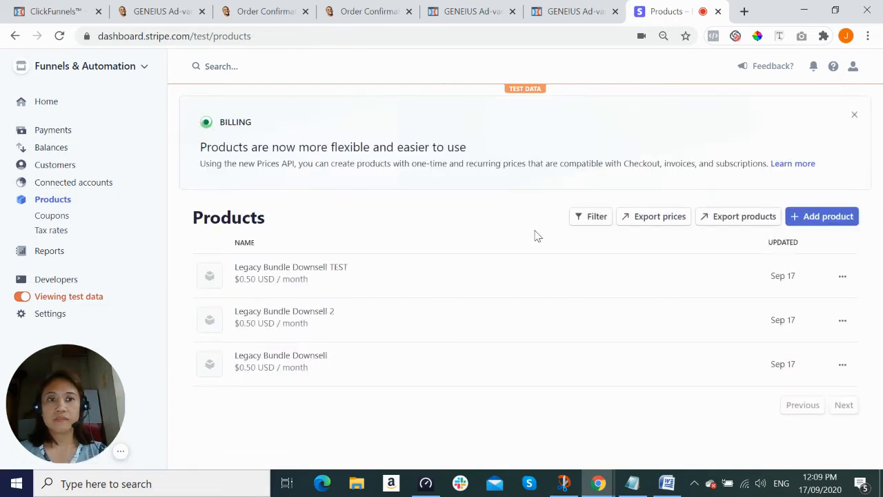
pyautogui.click(825, 220)
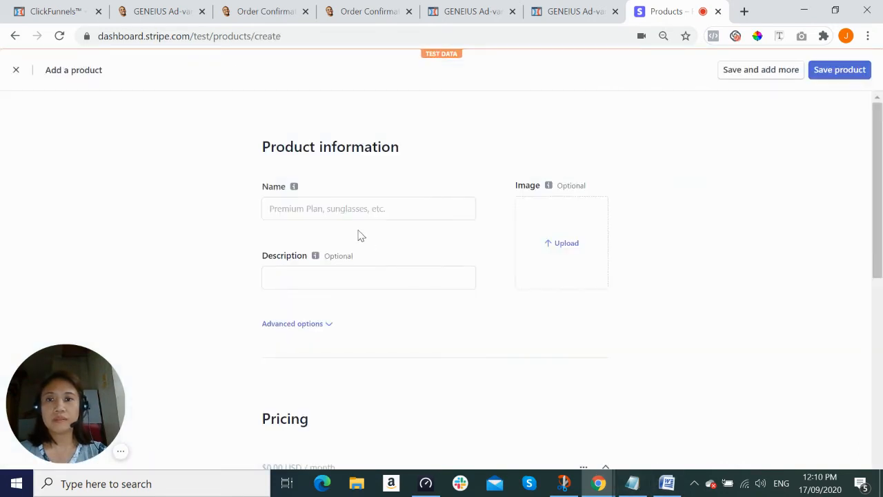
# Step: Name the test product "Legacy Bundle Downsell 111", copied from the TEST column of the Word table
pyautogui.click(355, 209)
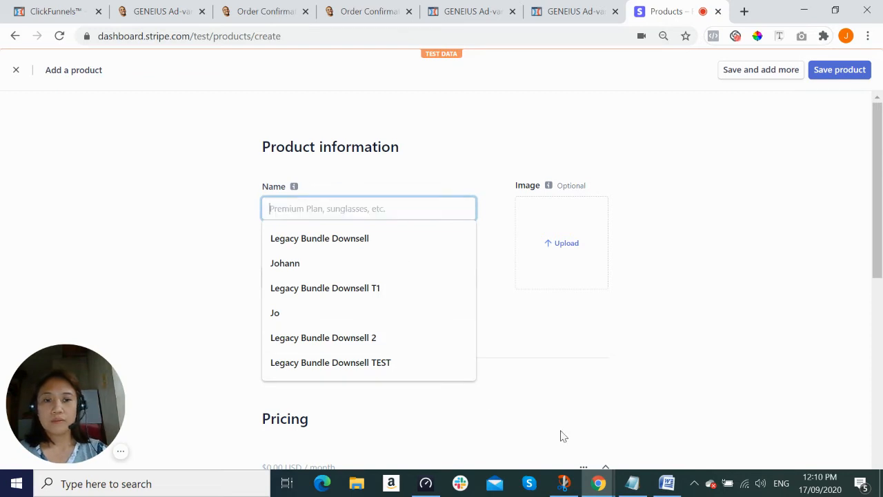
pyautogui.click(668, 483)
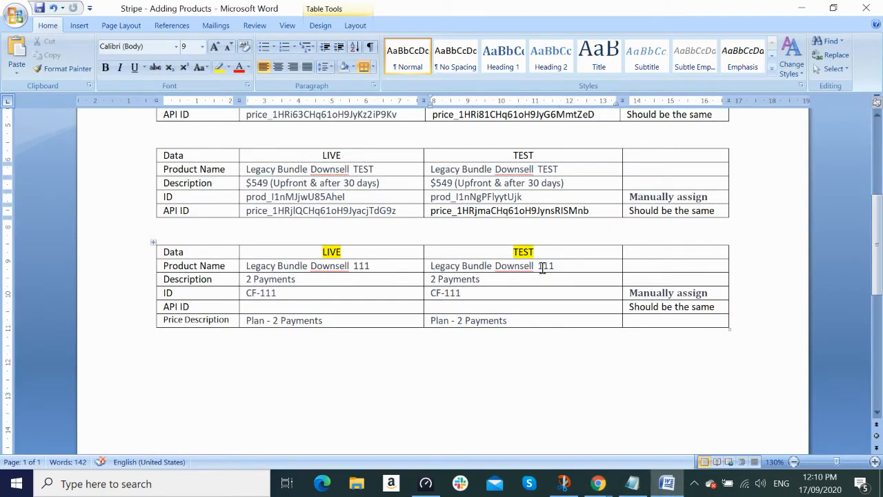
pyautogui.moveTo(556, 265); pyautogui.dragTo(435, 266)
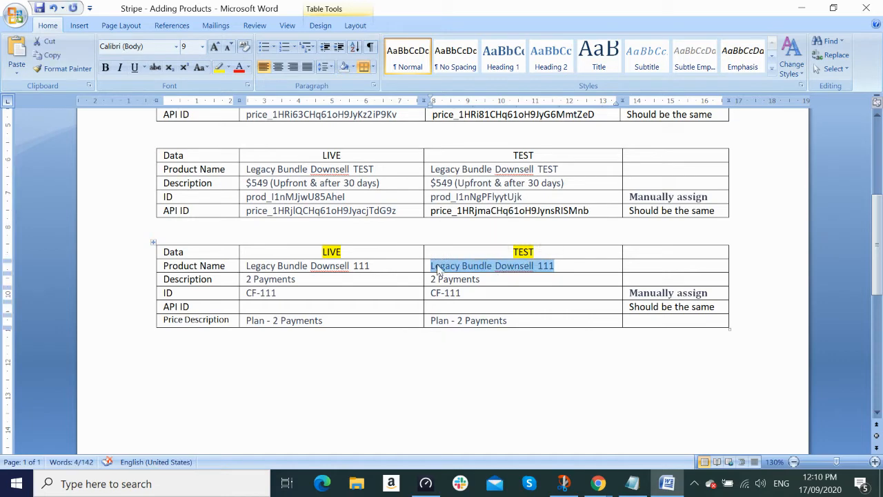
pyautogui.hotkey('ctrl', 'c')
pyautogui.hotkey('alt', 'Tab')
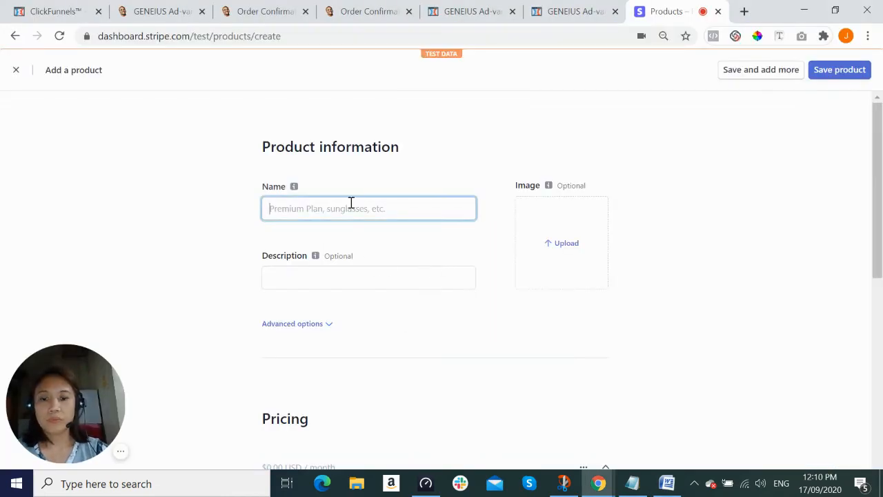
pyautogui.hotkey('ctrl', 'v')
# Step: Set the test product's description to "2 Payments" and check it against the TEST column in Word
pyautogui.click(350, 276)
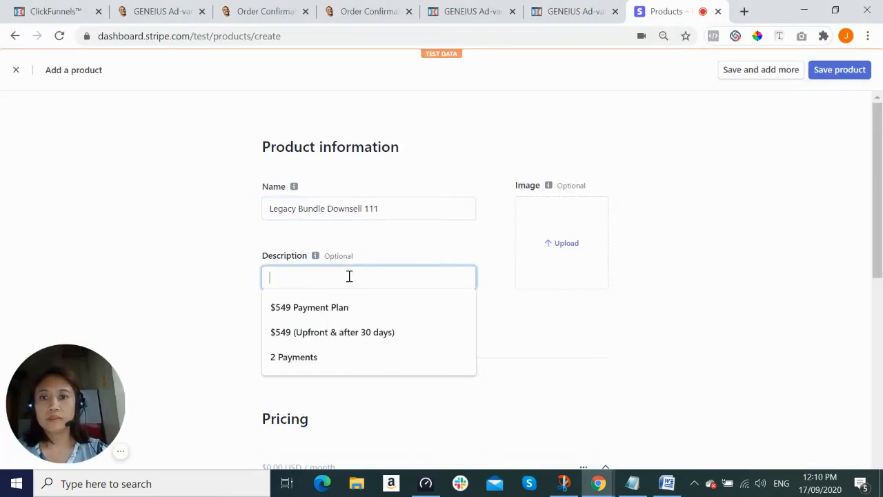
pyautogui.click(335, 358)
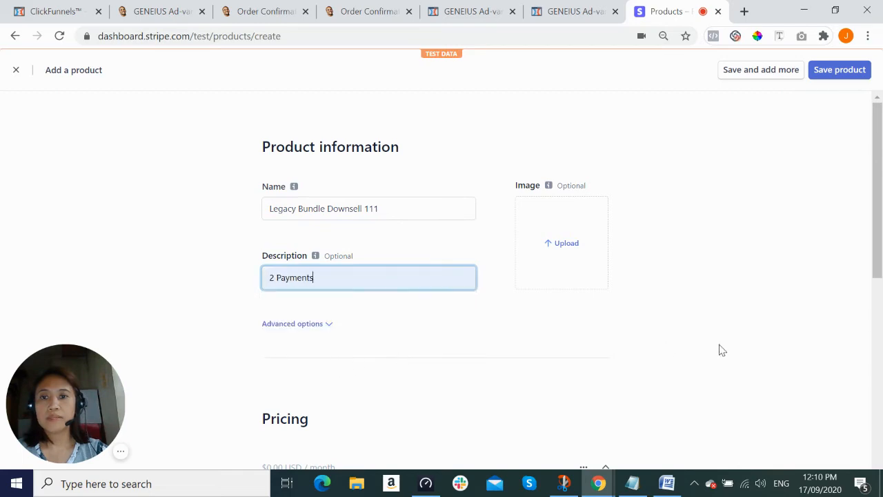
pyautogui.hotkey('alt', 'Tab')
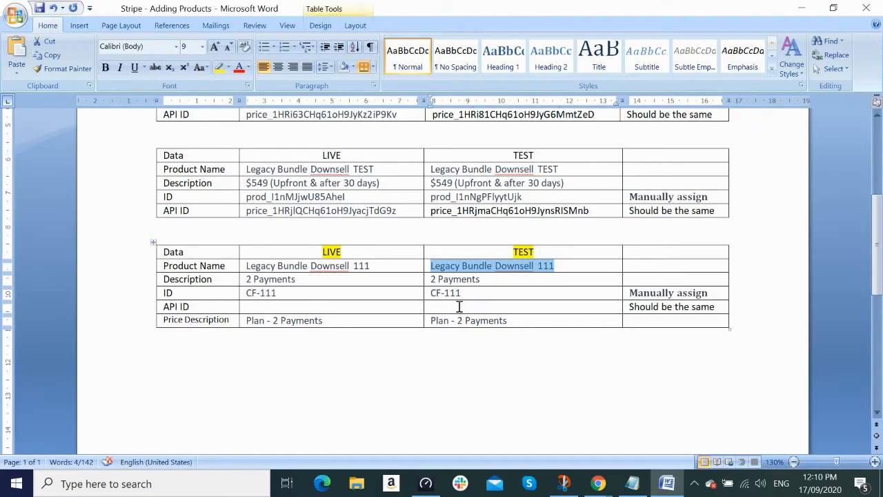
pyautogui.hotkey('alt', 'Tab')
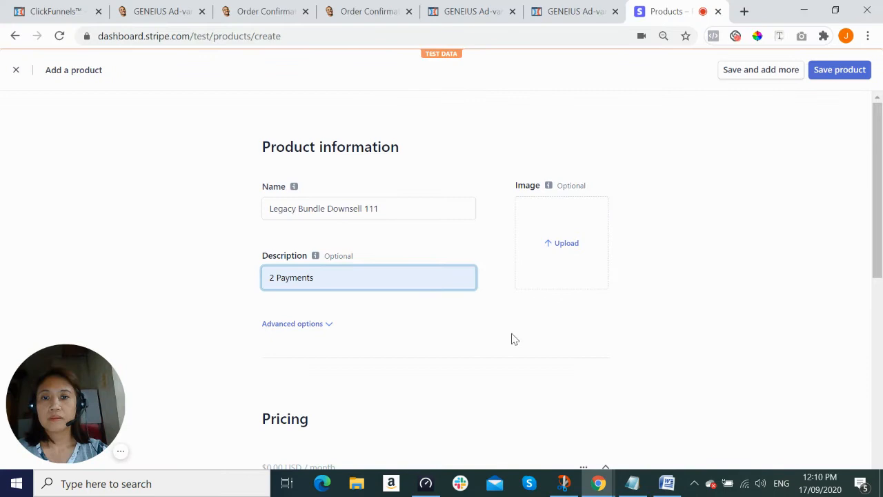
# Step: Expand the test product's advanced options, look over the optional fields, and collapse them again
pyautogui.click(325, 324)
pyautogui.scroll(-2, 496, 343)
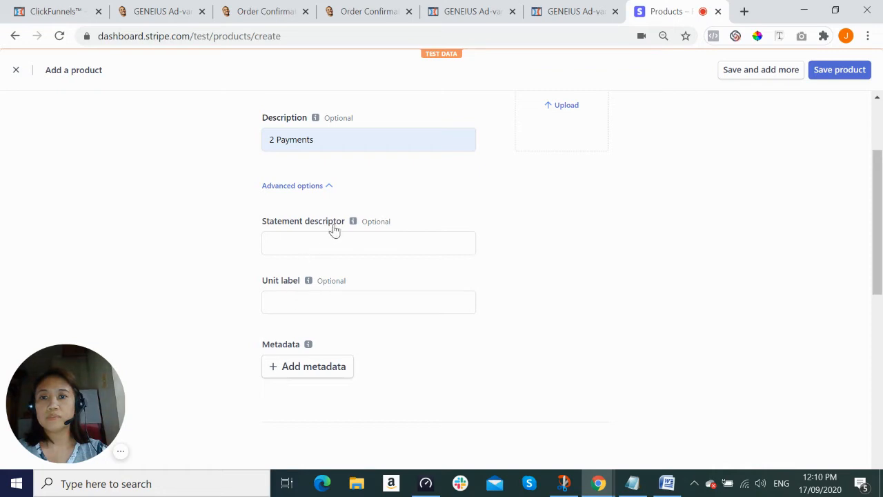
pyautogui.moveTo(352, 228)
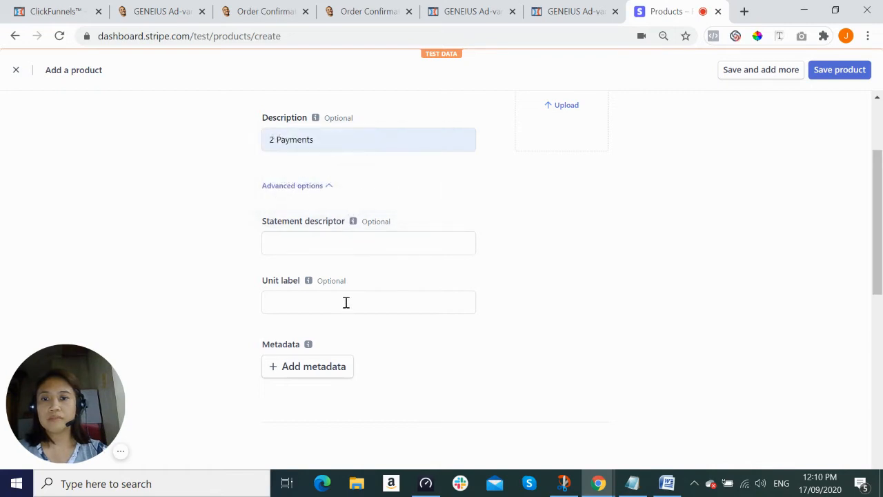
pyautogui.click(329, 186)
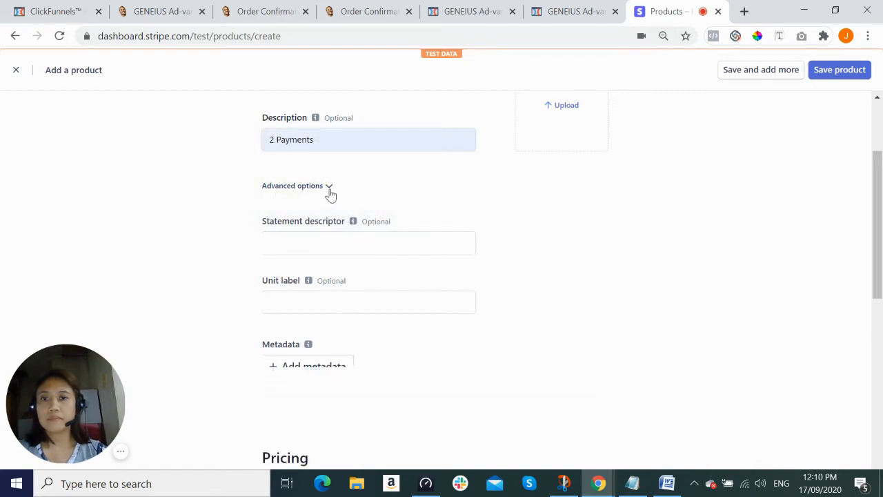
# Step: Choose standard pricing for the test product and set its price to 0.50
pyautogui.scroll(-2, 503, 284)
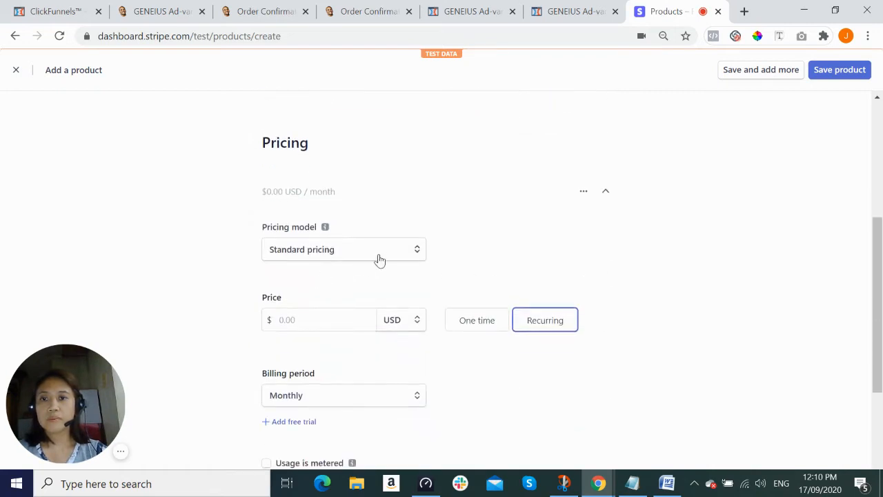
pyautogui.click(419, 251)
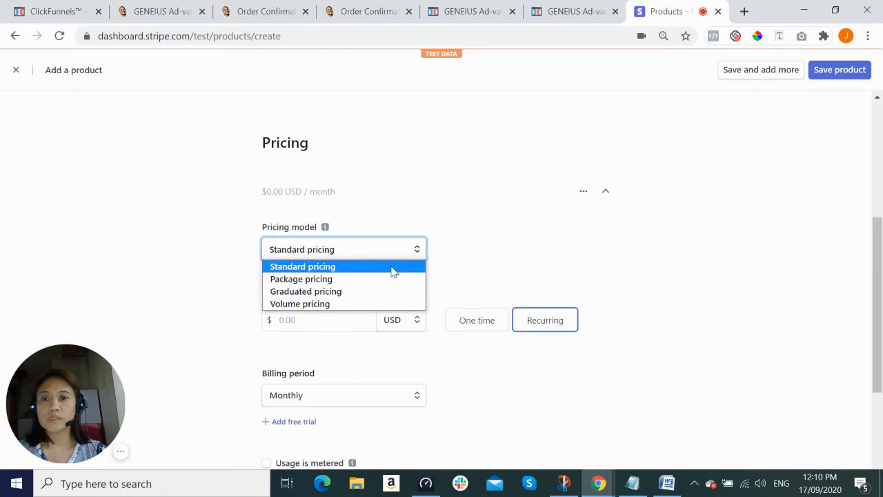
pyautogui.click(392, 270)
pyautogui.click(315, 320)
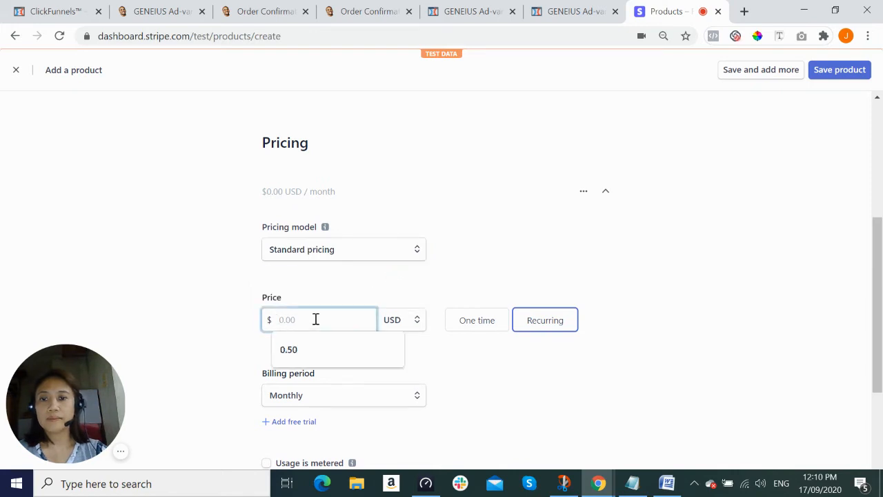
pyautogui.click(298, 350)
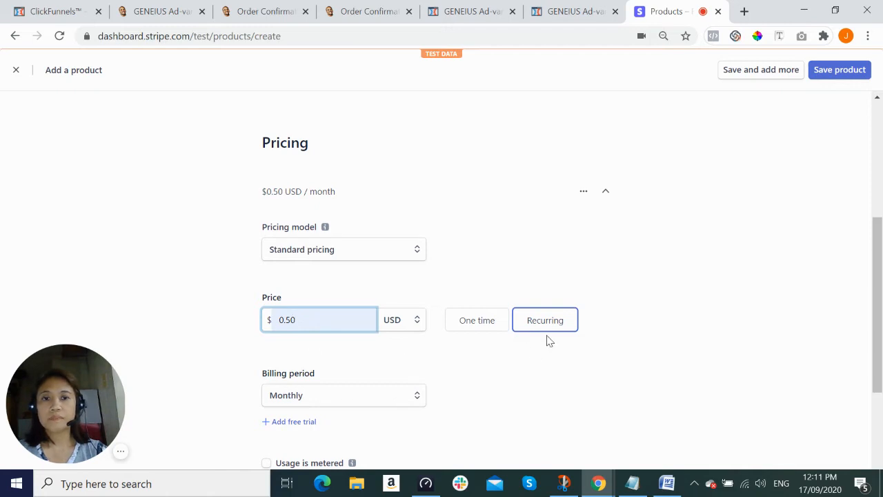
# Step: Look through the available currencies for the price and choose USD - US Dollar
pyautogui.click(418, 324)
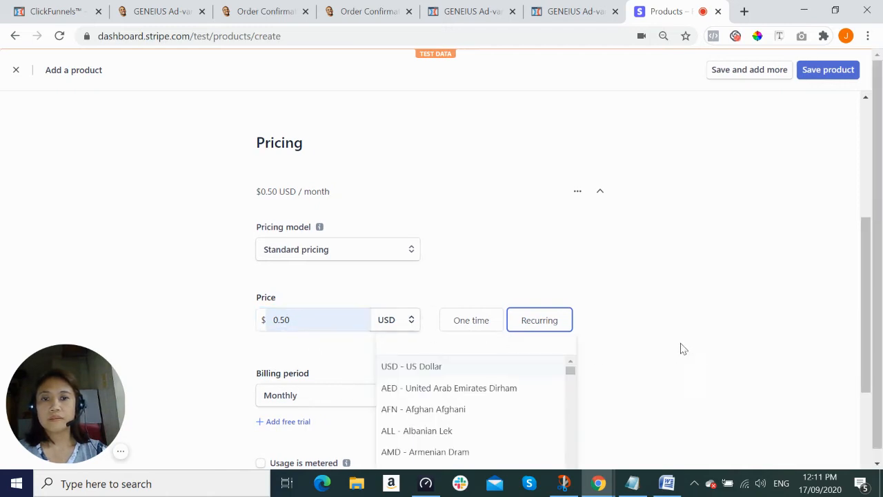
pyautogui.scroll(-3, 673, 342)
pyautogui.scroll(1, 667, 324)
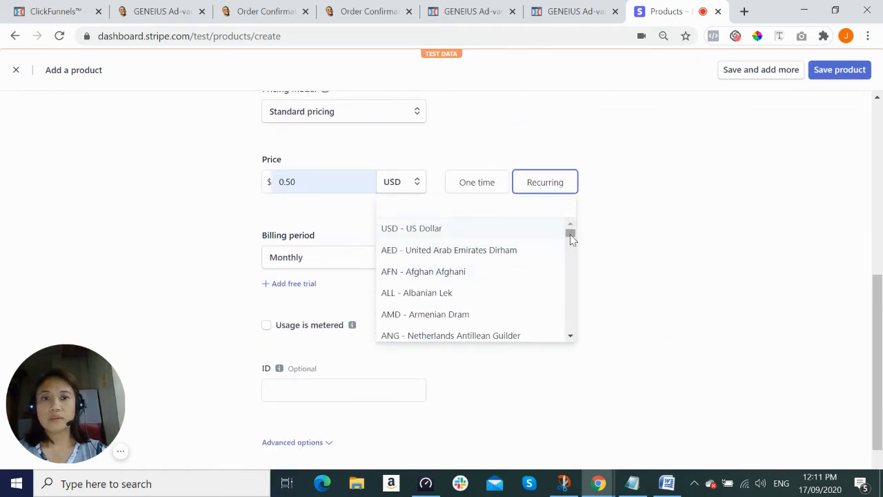
pyautogui.moveTo(570, 233)
pyautogui.mouseDown()
pyautogui.moveTo(573, 284)
pyautogui.moveTo(577, 221)
pyautogui.mouseUp()
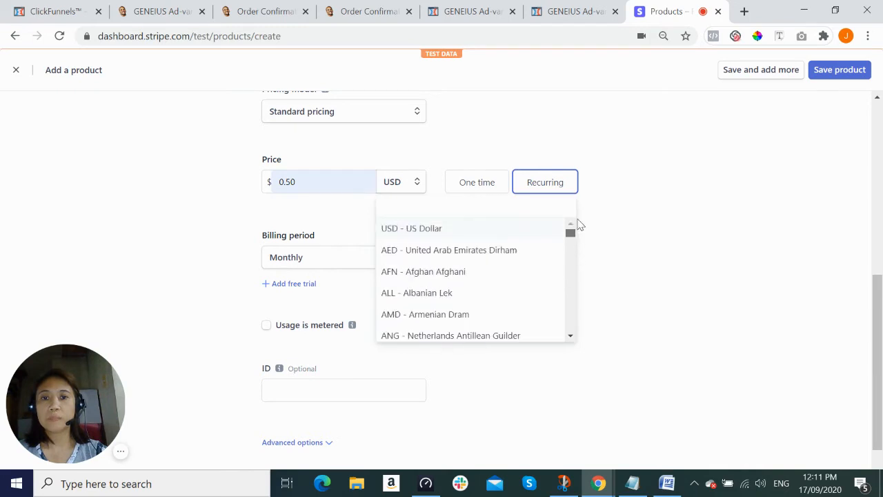
pyautogui.click(429, 230)
pyautogui.click(603, 232)
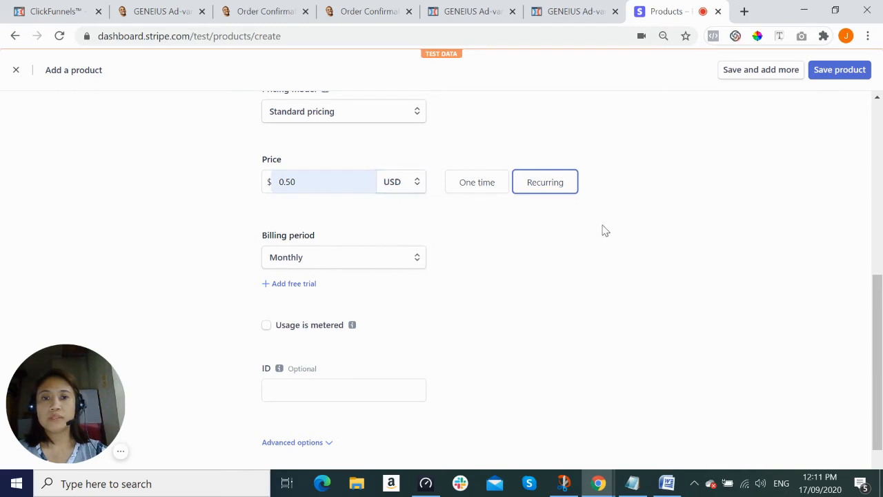
# Step: Make the test product's price recurring with a monthly billing period
pyautogui.click(559, 188)
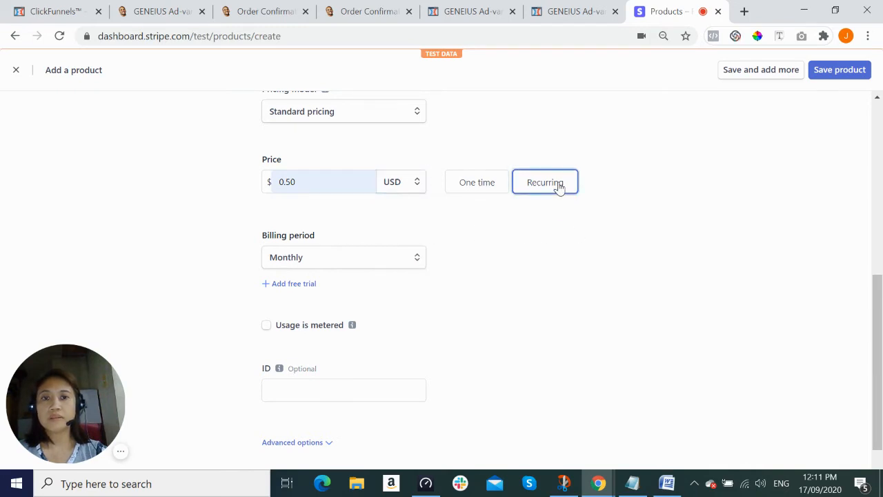
pyautogui.click(417, 260)
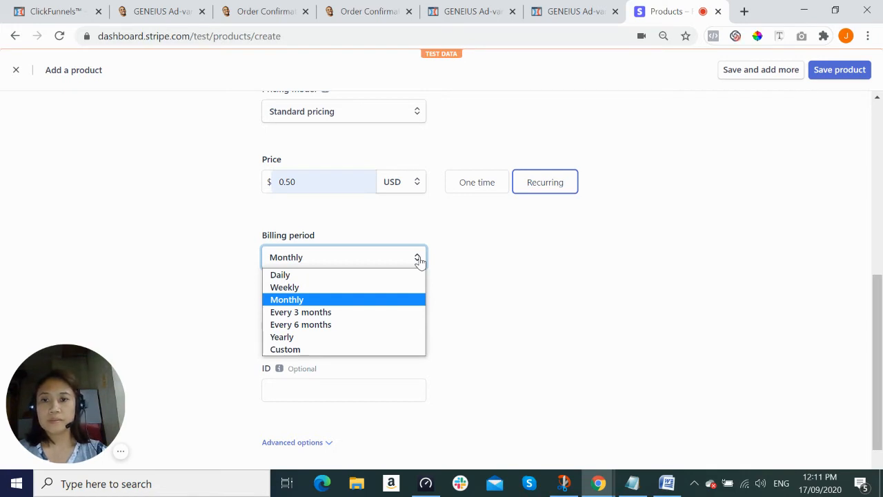
pyautogui.click(352, 257)
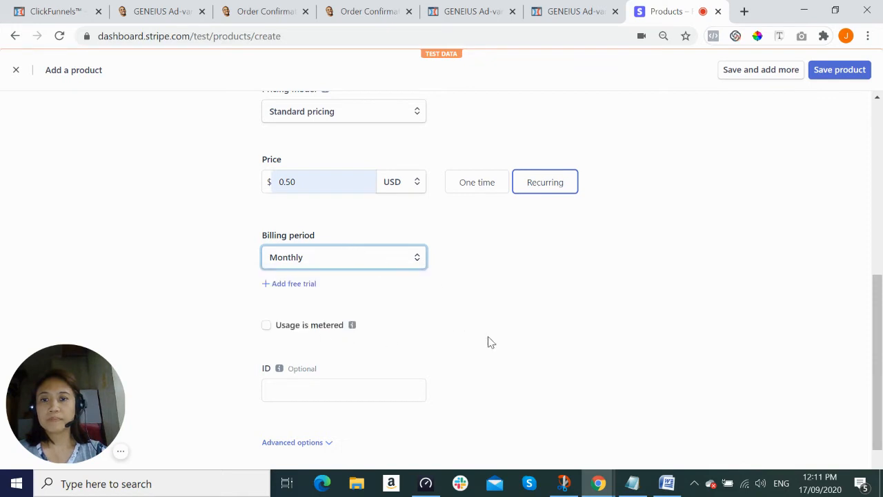
# Step: Assign the ID "CF-111" to the test product's price
pyautogui.scroll(-1, 502, 342)
pyautogui.click(375, 319)
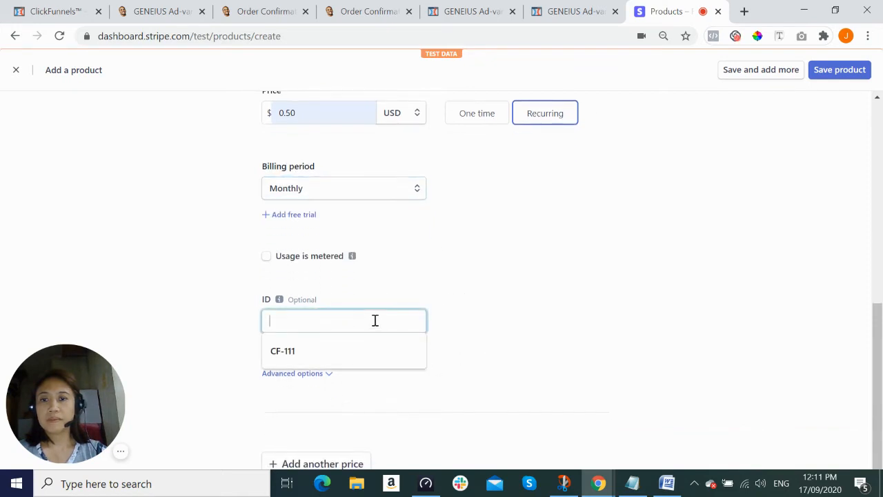
pyautogui.click(349, 364)
pyautogui.click(641, 278)
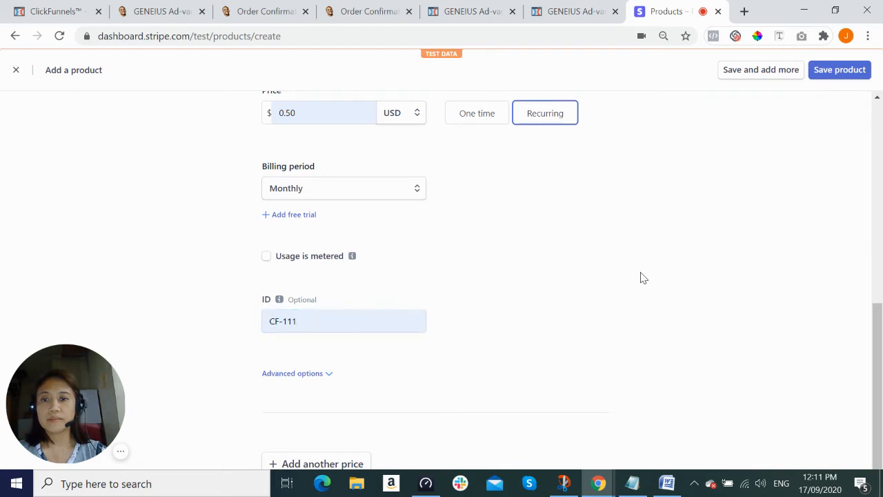
# Step: Expand the price's advanced options and set the price description to "Plan - 2 Payments", as given in the TEST column in Word
pyautogui.scroll(-1, 640, 278)
pyautogui.click(328, 323)
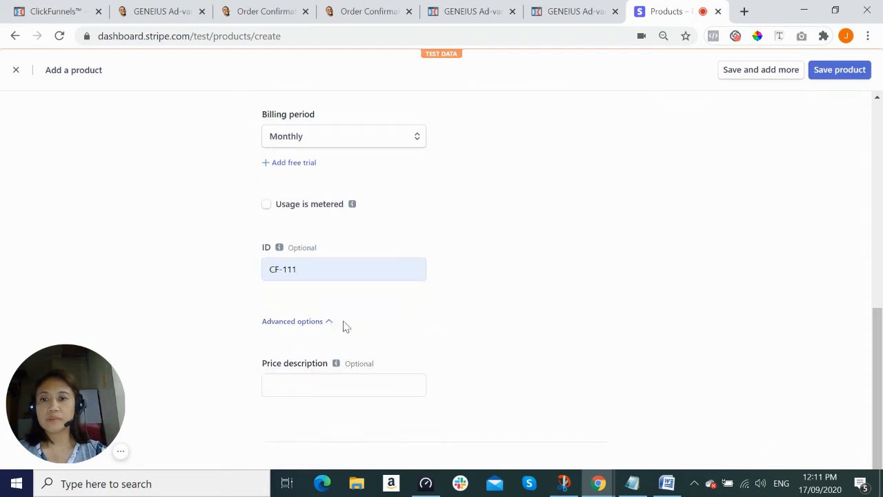
pyautogui.scroll(-1, 583, 322)
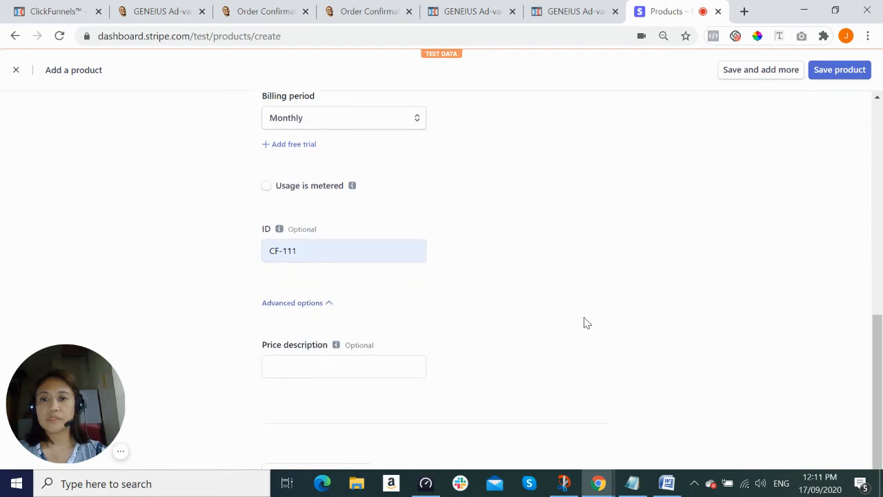
pyautogui.click(633, 484)
pyautogui.click(632, 485)
pyautogui.click(666, 484)
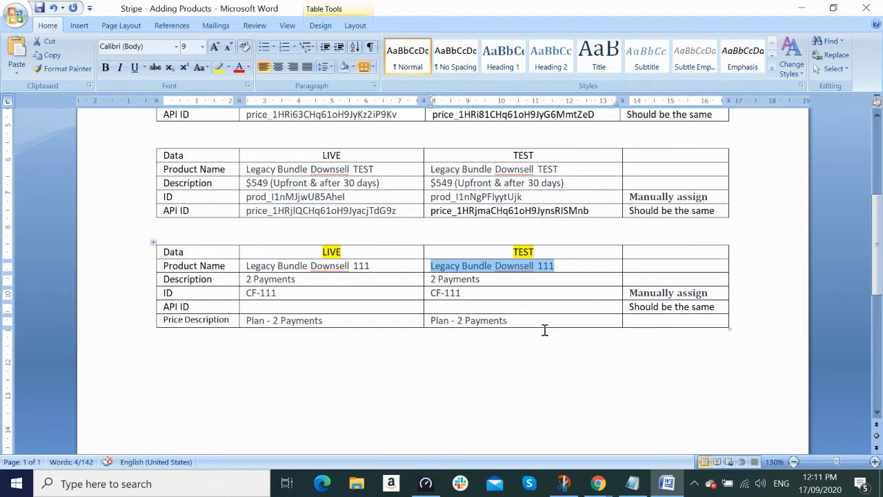
pyautogui.hotkey('alt', 'Tab')
pyautogui.click(293, 315)
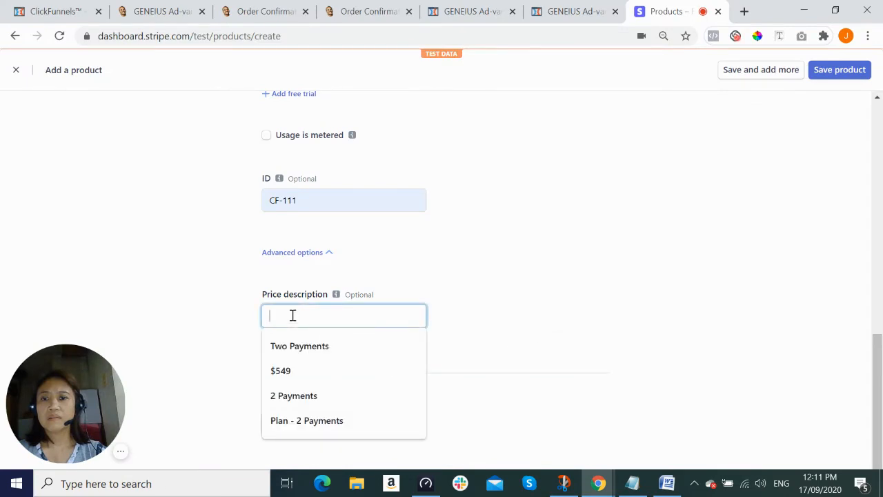
pyautogui.click(333, 422)
pyautogui.click(579, 298)
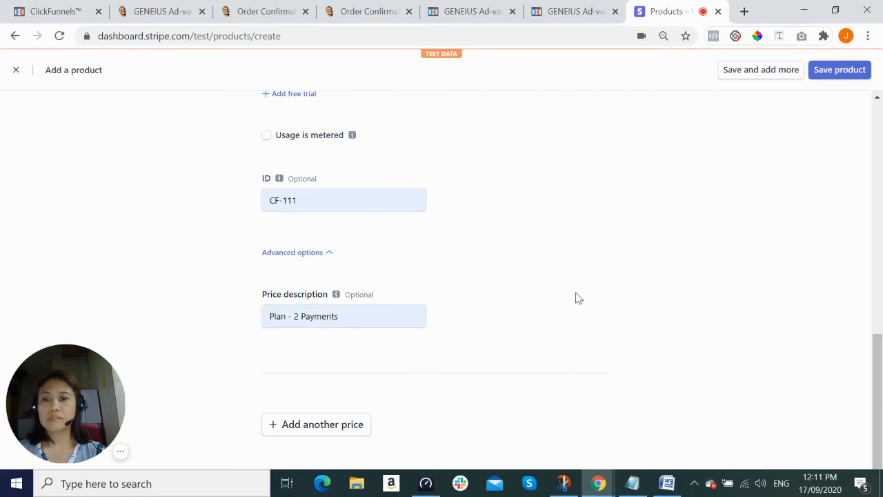
# Step: Check the price description against the TEST column in Word, and save the test product in Stripe
pyautogui.hotkey('alt', 'Tab')
pyautogui.click(536, 319)
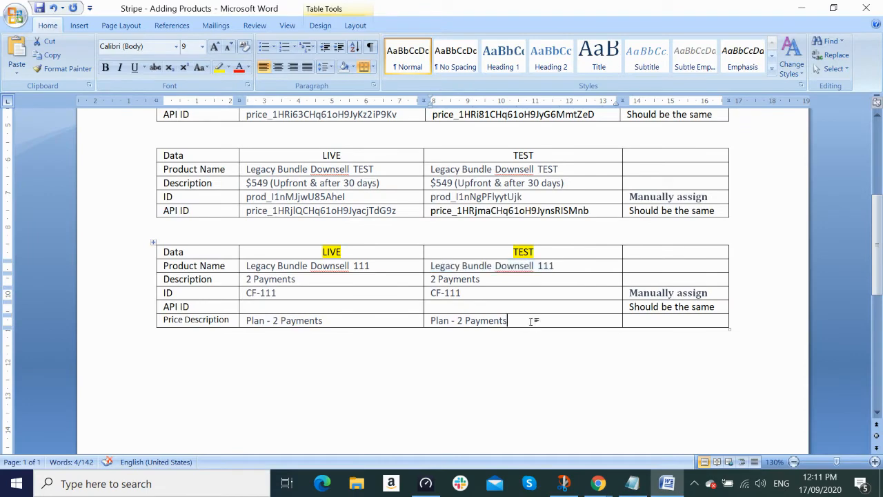
pyautogui.hotkey('alt', 'Tab')
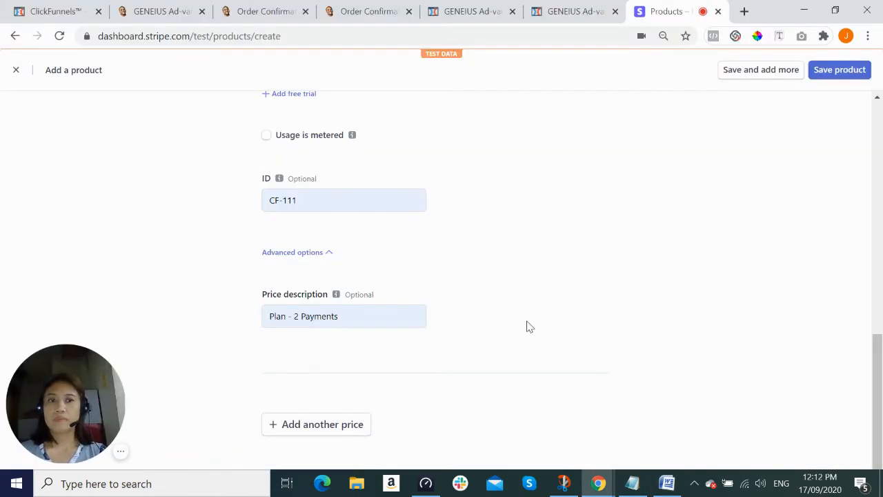
pyautogui.click(833, 74)
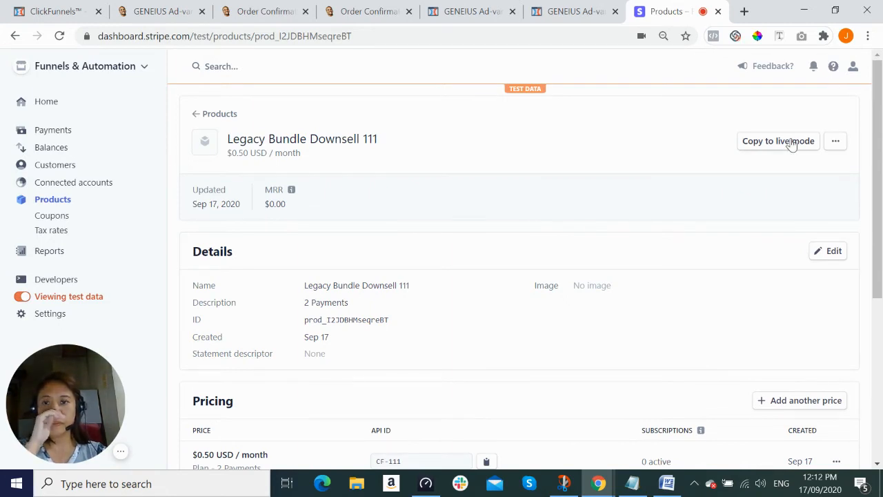
# Step: Copy the test product's ID from its Stripe details into the ID cell of the TEST column in Word, after CF-111
pyautogui.scroll(-2, 721, 220)
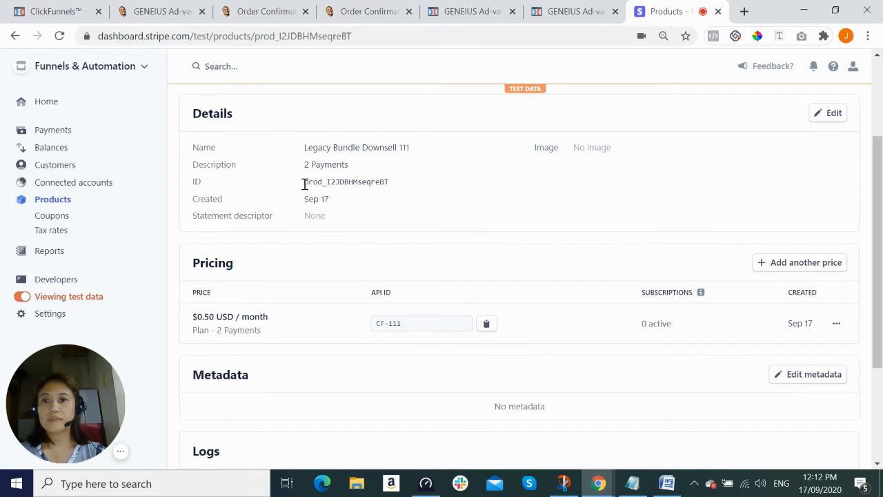
pyautogui.moveTo(304, 184); pyautogui.dragTo(391, 186)
pyautogui.hotkey('ctrl', 'c')
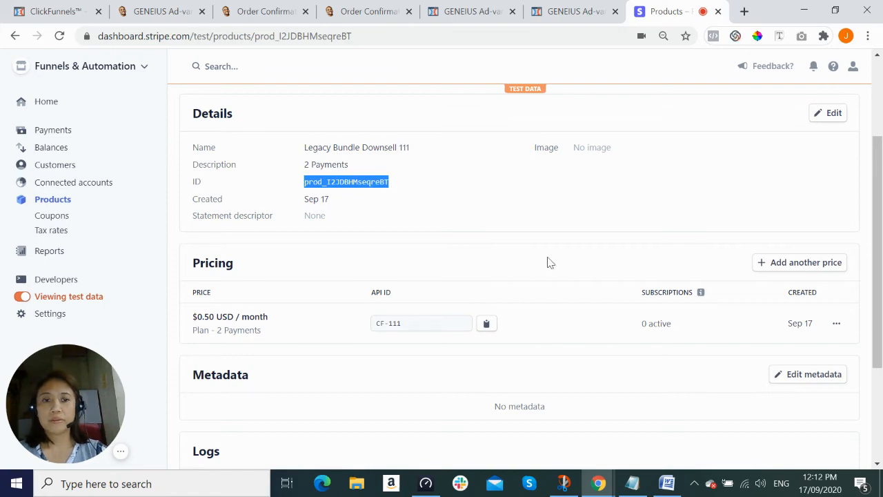
pyautogui.click(667, 483)
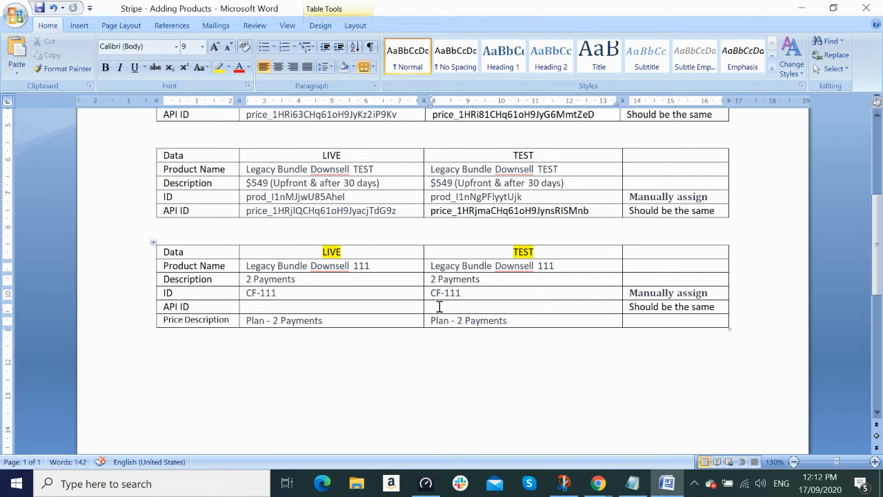
pyautogui.click(527, 305)
pyautogui.click(597, 483)
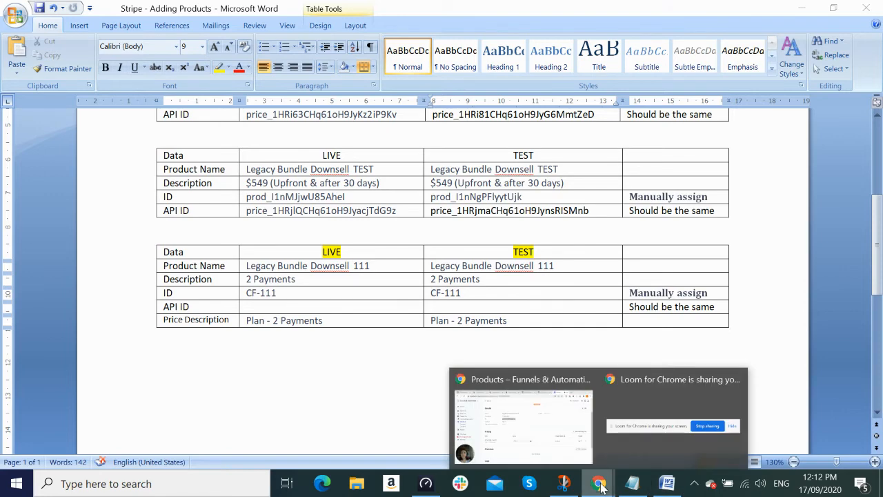
pyautogui.click(531, 427)
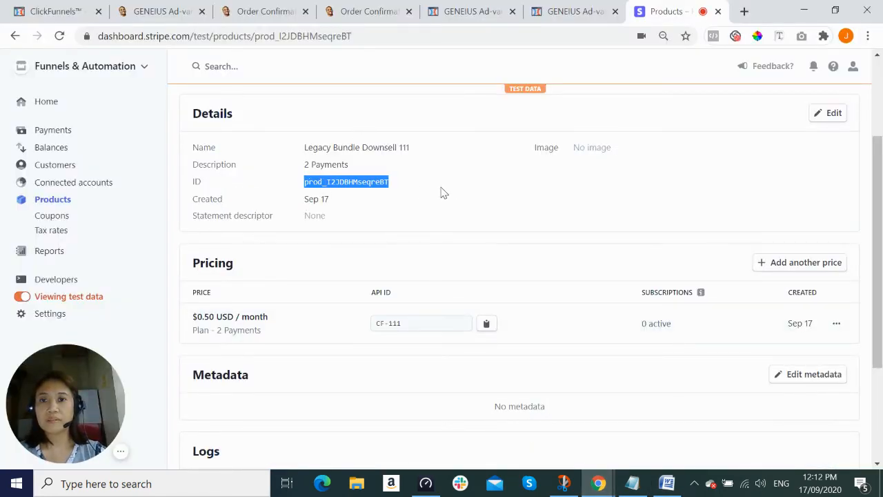
pyautogui.hotkey('alt', 'Tab')
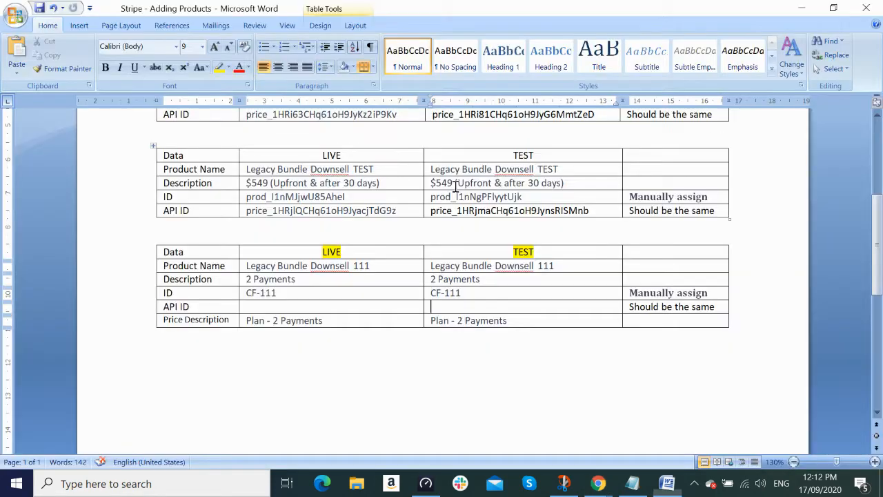
pyautogui.click(534, 295)
pyautogui.hotkey('ctrl', 'v')
pyautogui.hotkey('alt', 'Tab')
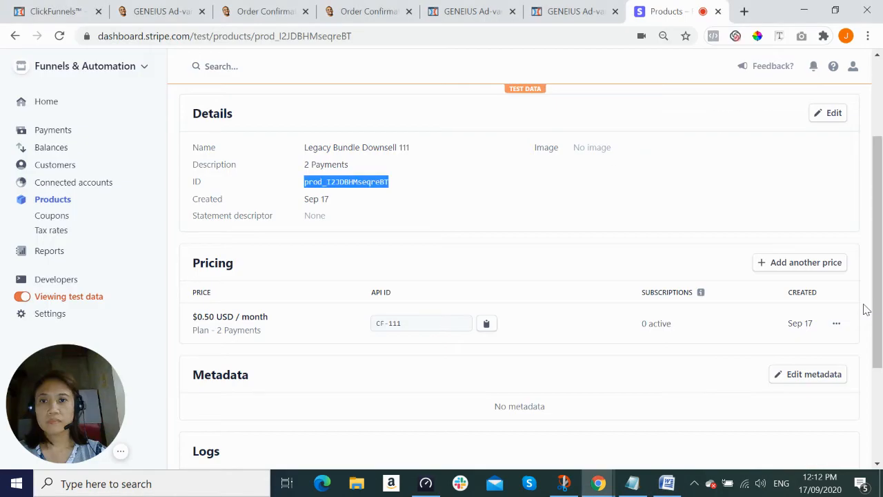
# Step: Switch Stripe to live data and open the details of the live product "Legacy Bundle Downsell 111"
pyautogui.click(21, 298)
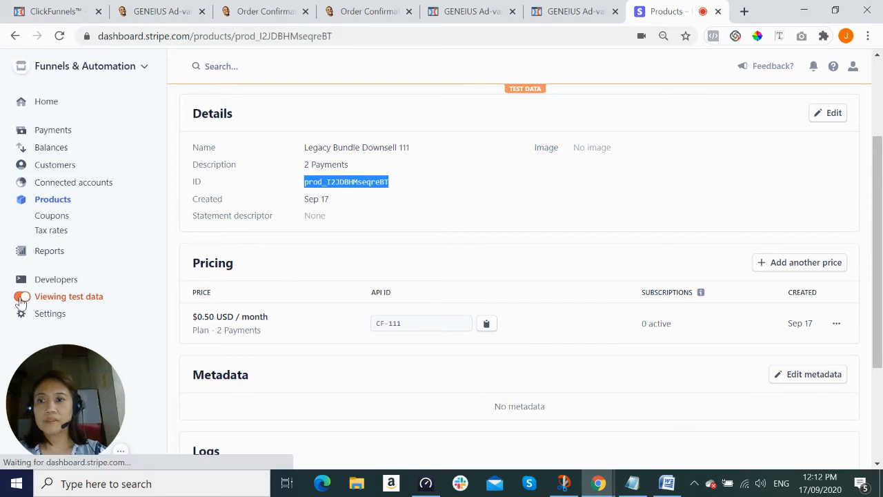
pyautogui.click(539, 233)
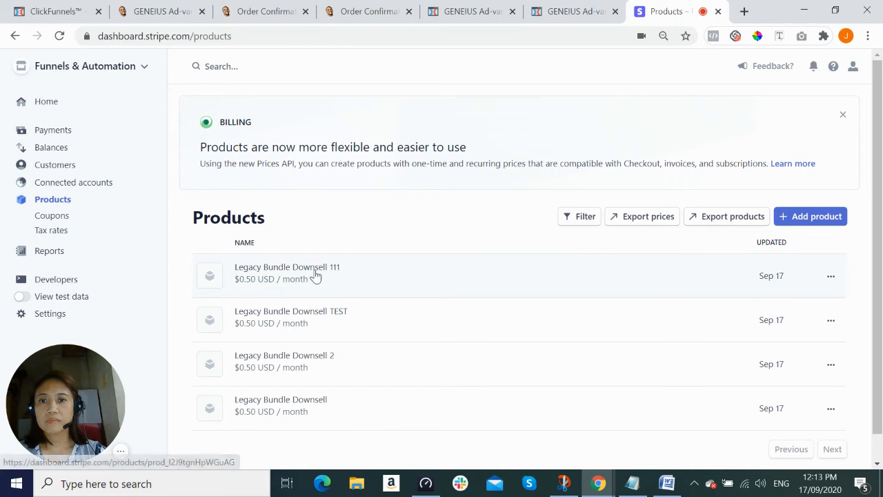
pyautogui.click(315, 275)
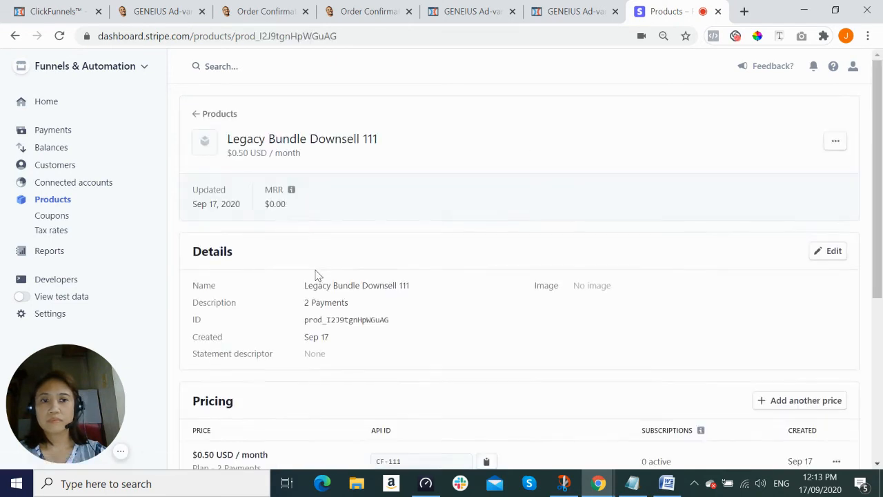
pyautogui.scroll(-1, 483, 304)
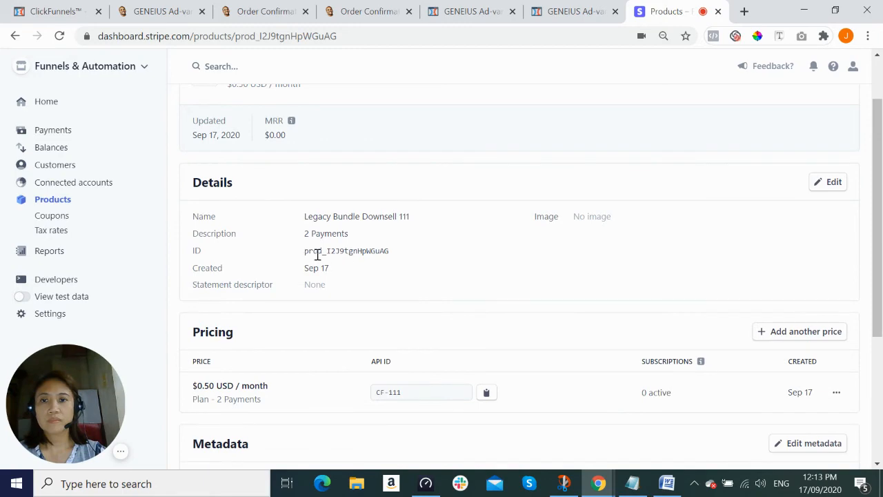
# Step: Copy the live product's ID into the ID cell of the LIVE column in Word, after CF-111
pyautogui.moveTo(317, 254); pyautogui.dragTo(388, 254)
pyautogui.hotkey('alt', 'Tab')
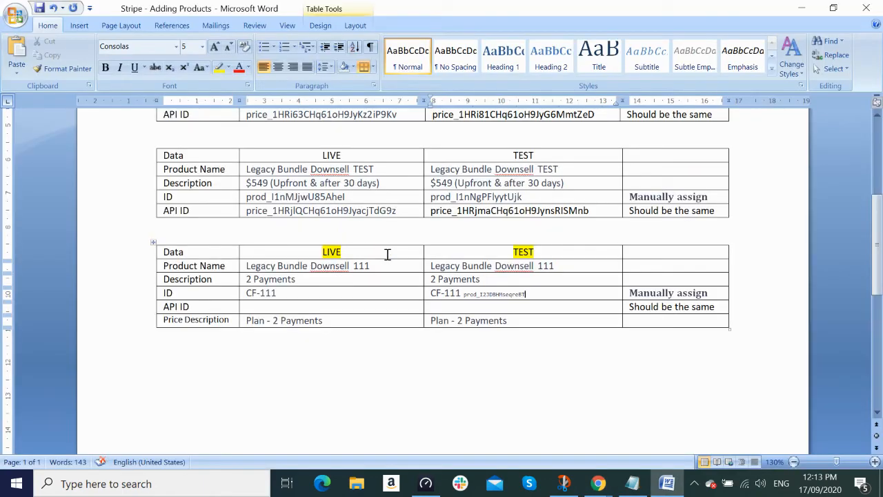
pyautogui.click(353, 294)
pyautogui.write('prod_I239tgnHpWGuAG')
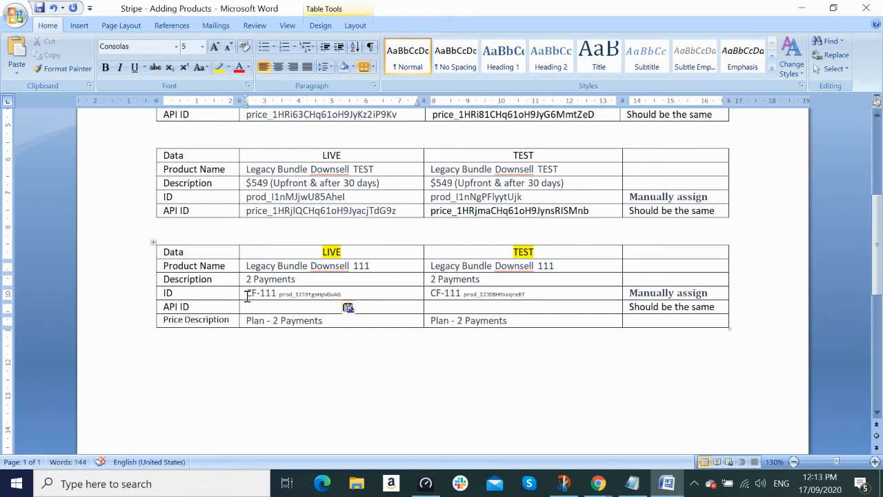
# Step: Move CF-111 from the ID cell to the API ID cell in the LIVE column of the Legacy Bundle Downsell 111 table
pyautogui.moveTo(247, 296); pyautogui.dragTo(279, 295)
pyautogui.hotkey('ctrl', 'c')
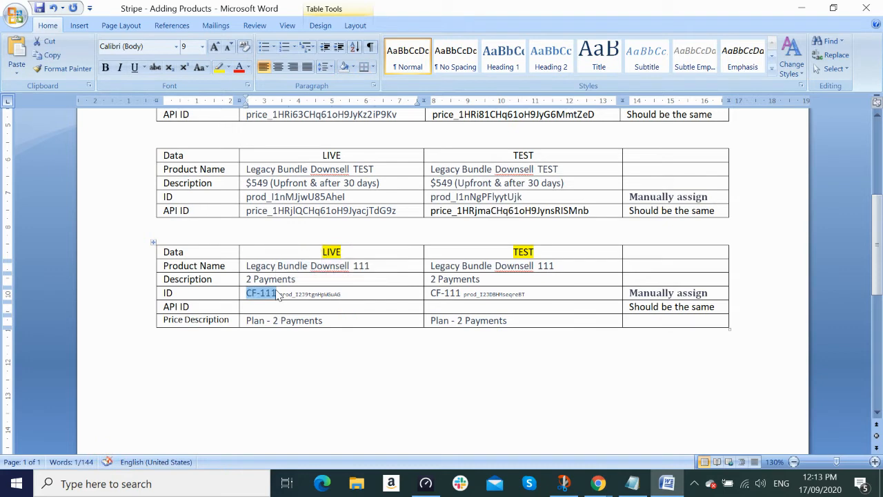
pyautogui.press('Delete')
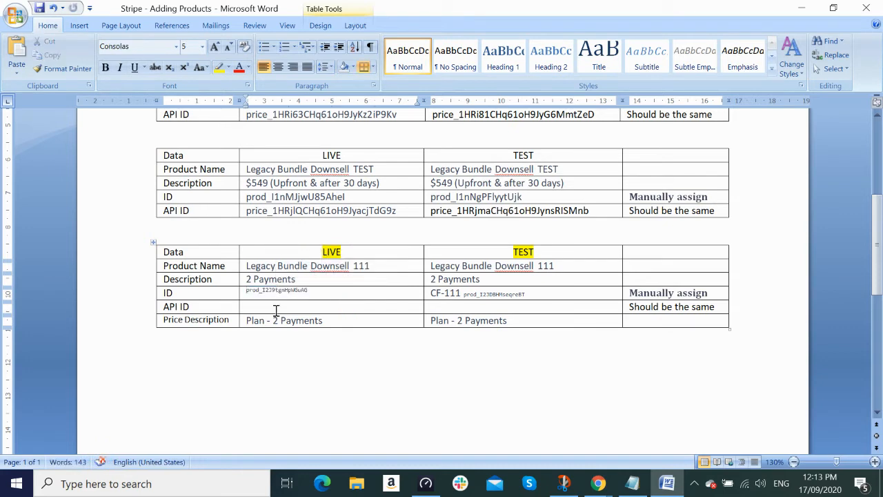
pyautogui.click(276, 309)
pyautogui.hotkey('ctrl', 'v')
# Step: Move CF-111 from the ID cell to the API ID cell in the TEST column, and save the document
pyautogui.moveTo(432, 293); pyautogui.dragTo(462, 293)
pyautogui.hotkey('ctrl', 'c')
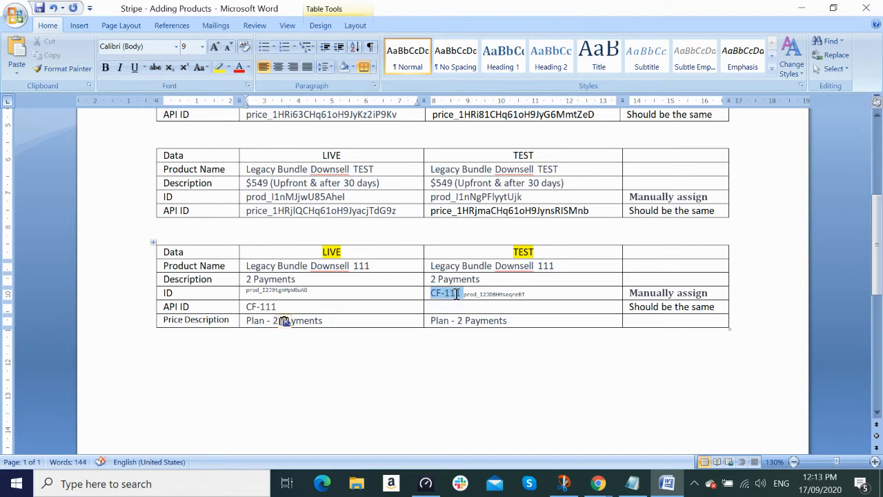
pyautogui.press('Delete')
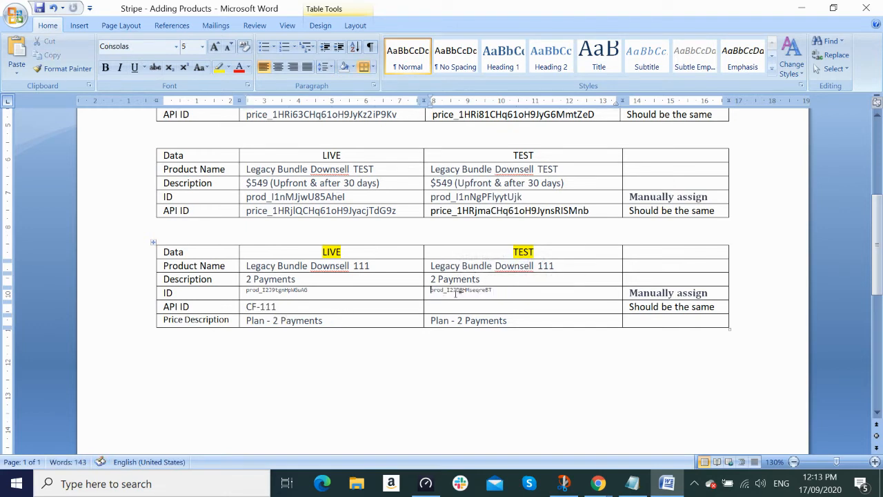
pyautogui.click(459, 309)
pyautogui.hotkey('ctrl', 'v')
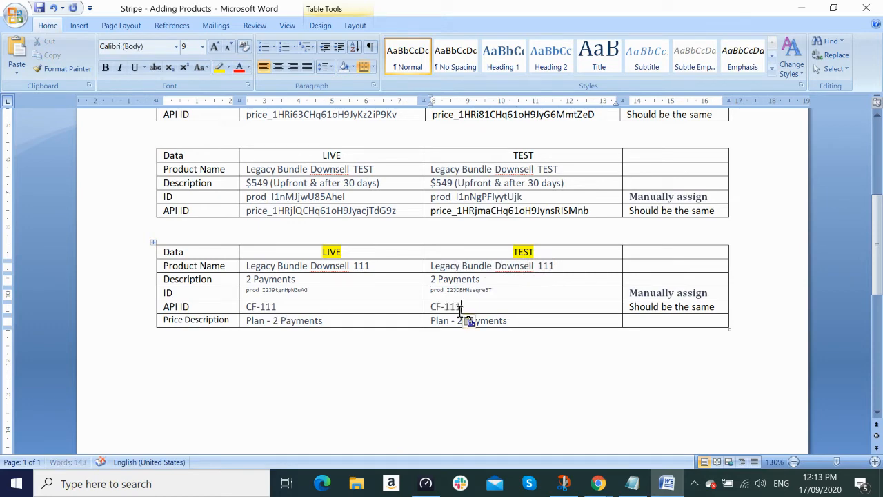
pyautogui.click(39, 8)
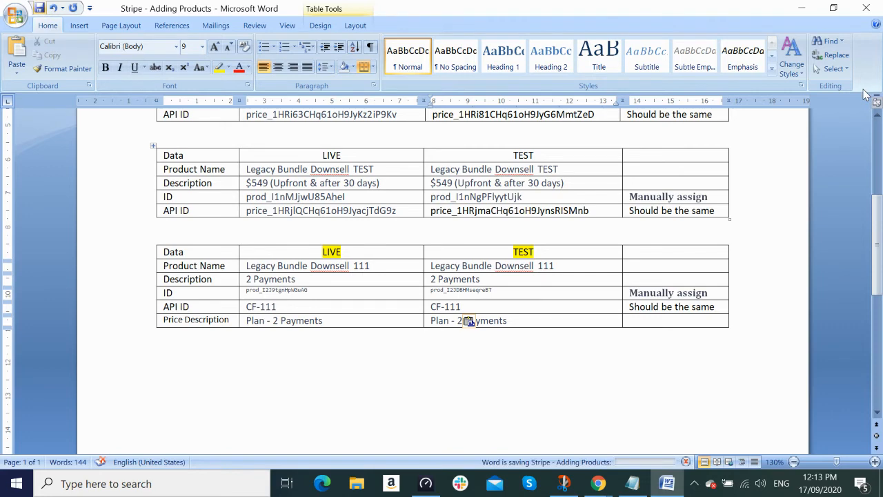
# Step: Switch to Stripe and compare the live product's details and price API ID with the recorded values
pyautogui.hotkey('alt', 'Tab')
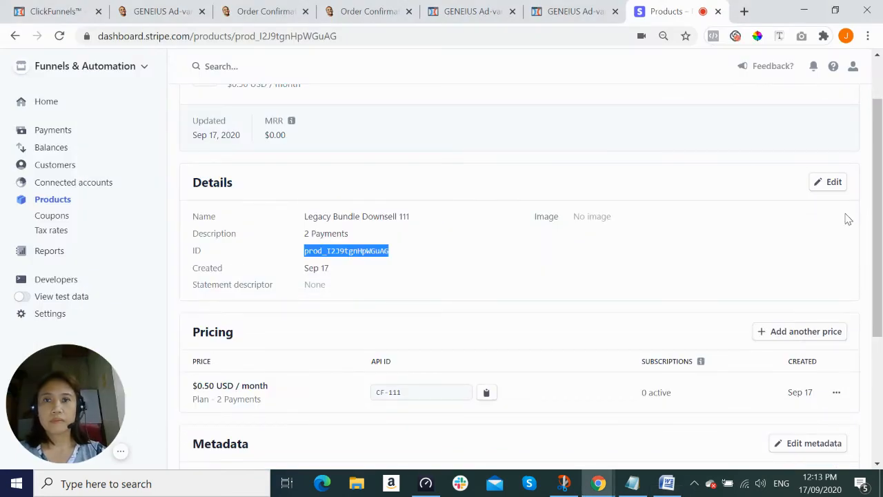
pyautogui.scroll(-1, 556, 282)
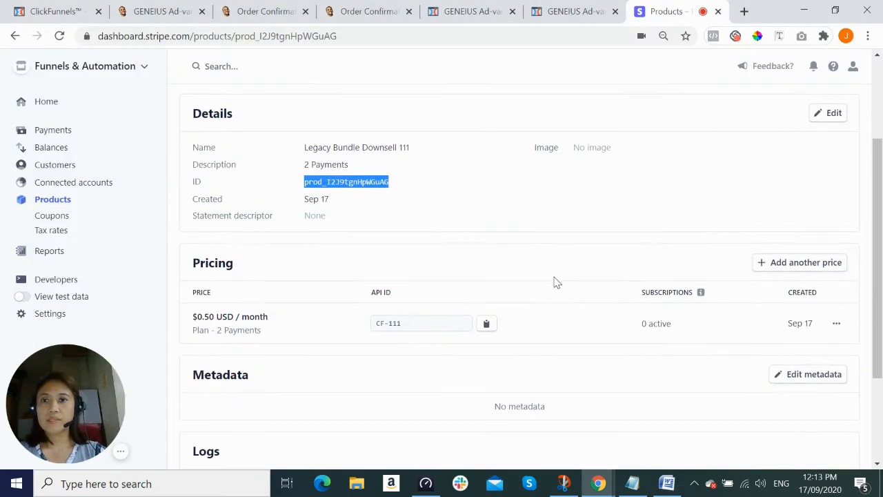
pyautogui.scroll(1, 543, 276)
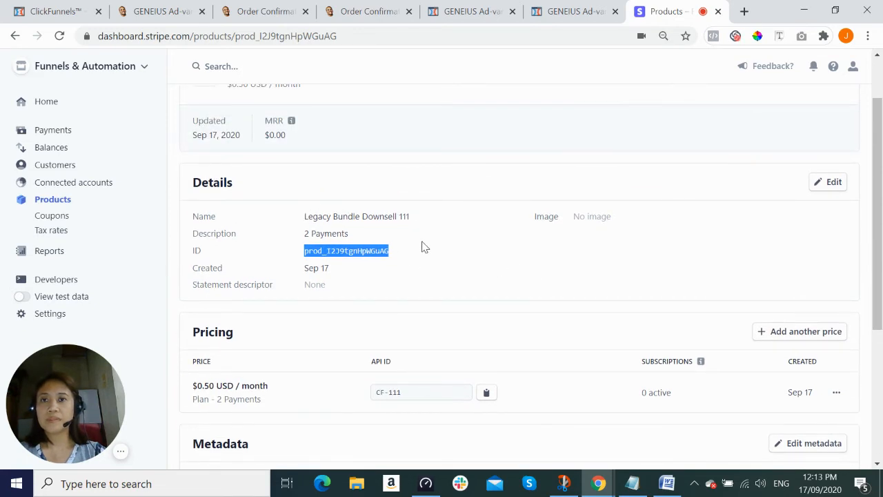
# Step: Switch to ClickFunnels and open the Legacy Bundle Downsell product of the Downsell funnel step for editing
pyautogui.click(51, 10)
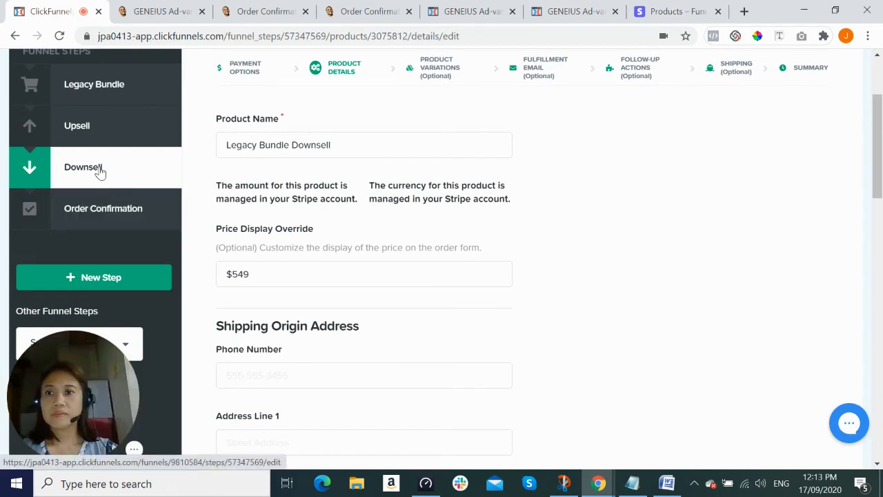
pyautogui.click(60, 36)
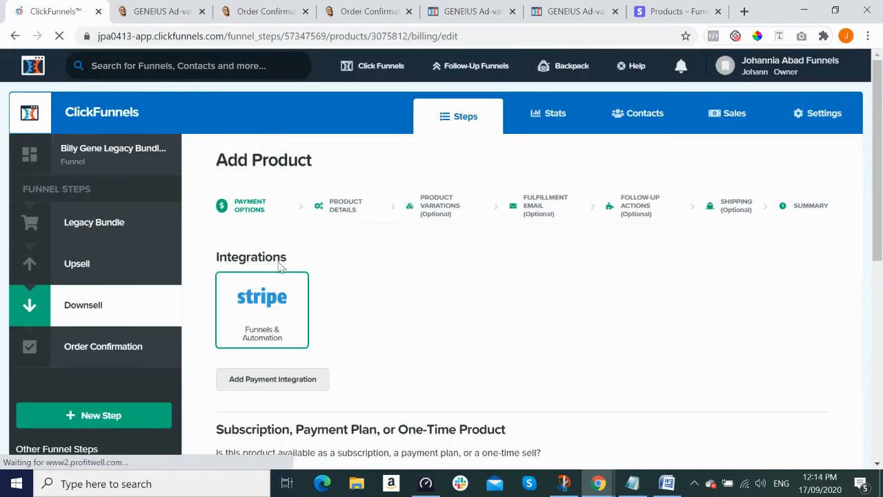
pyautogui.click(105, 222)
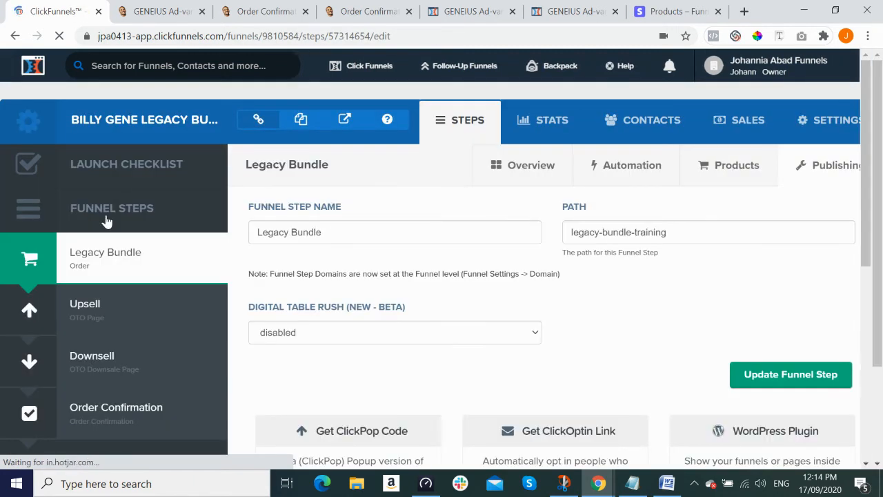
pyautogui.click(169, 356)
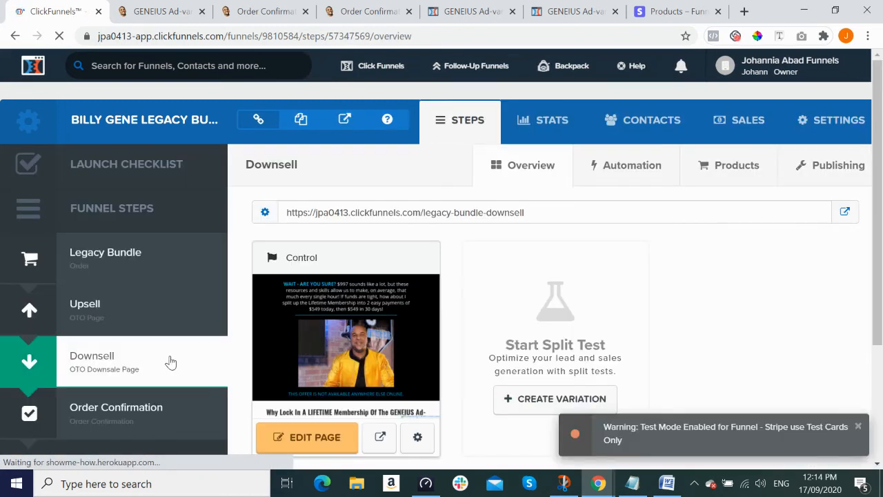
pyautogui.click(736, 168)
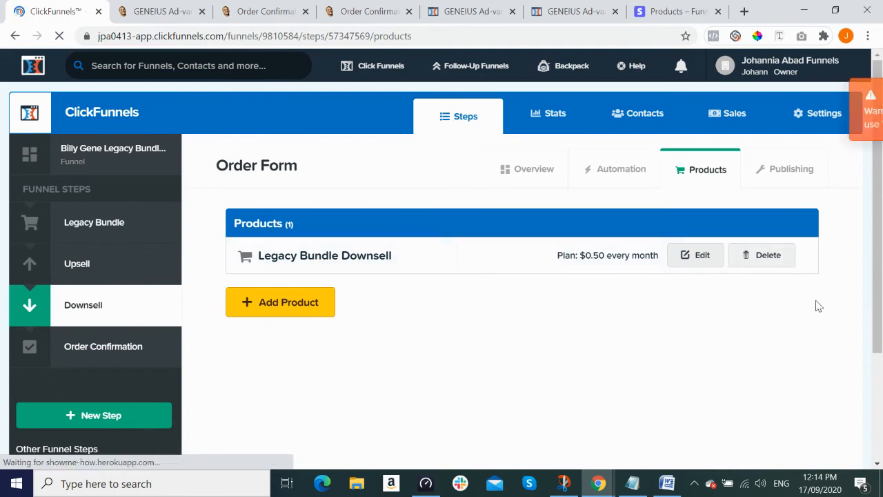
pyautogui.click(702, 263)
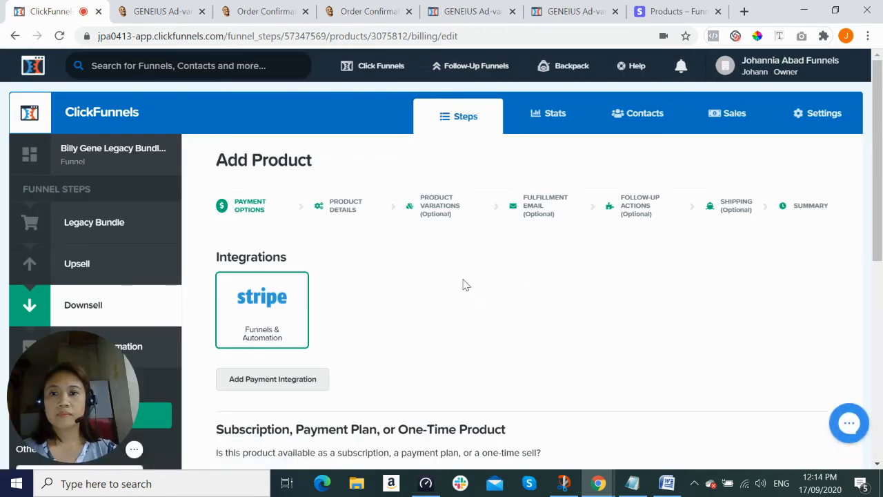
# Step: Review the product's payment options, keep it as a Subscription through the Stripe integration, and save and close it
pyautogui.scroll(-3, 466, 285)
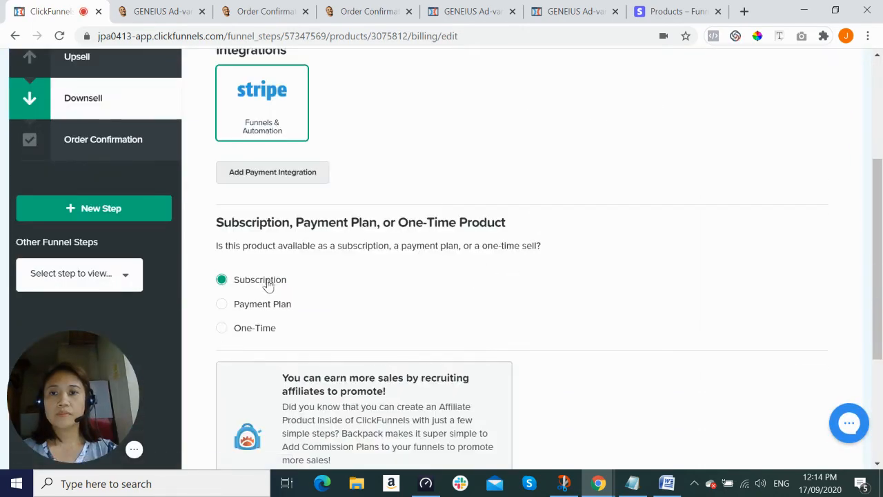
pyautogui.scroll(-3, 500, 290)
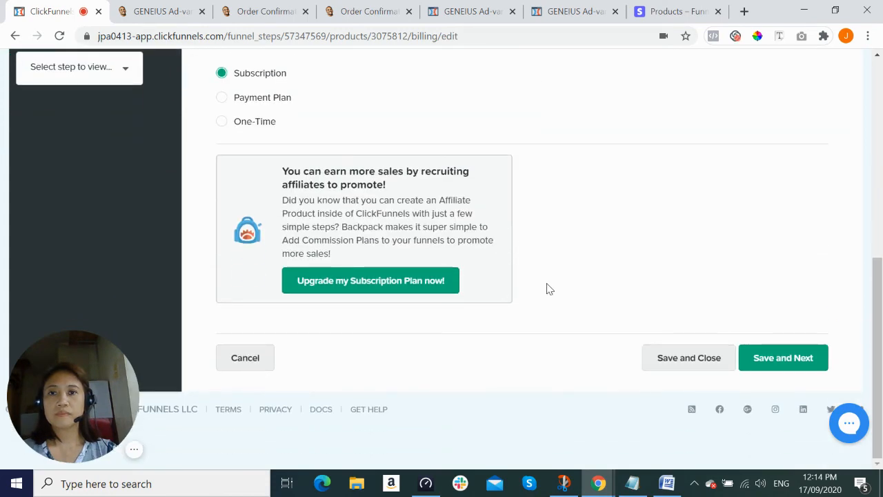
pyautogui.scroll(2, 547, 290)
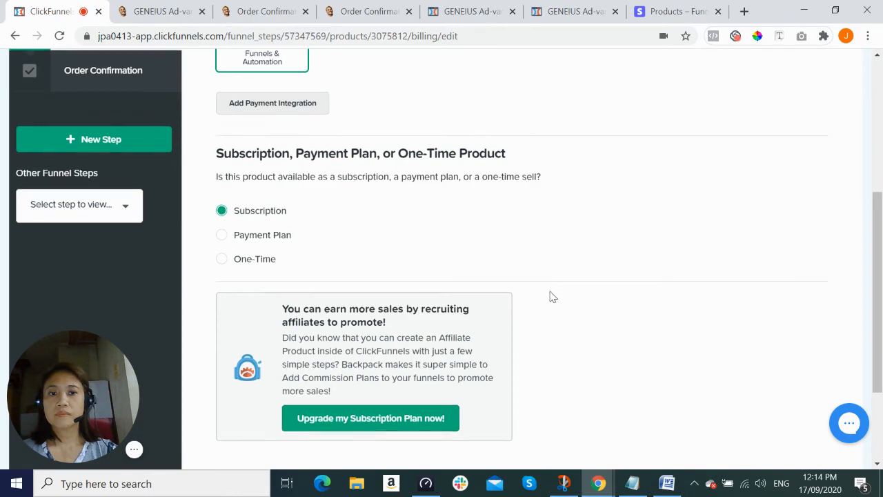
pyautogui.scroll(-2, 549, 288)
pyautogui.click(668, 364)
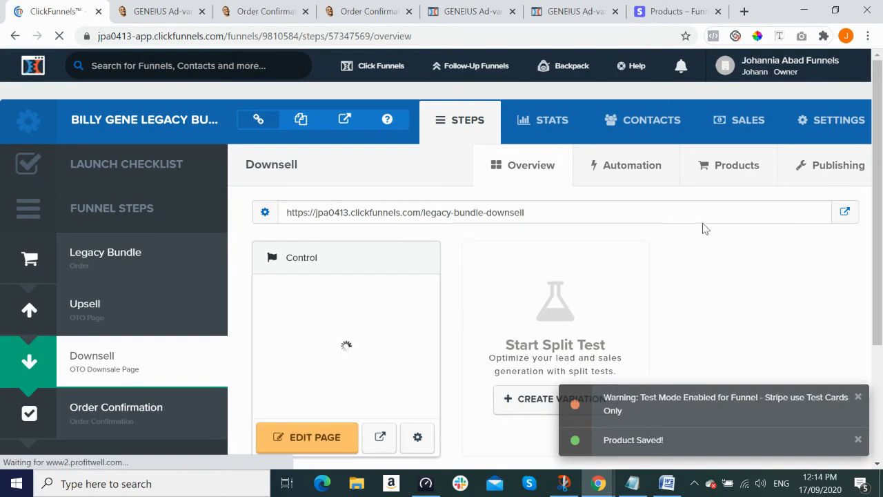
# Step: Reopen the Legacy Bundle Downsell product of the Downsell step for editing and go to its product details
pyautogui.click(726, 170)
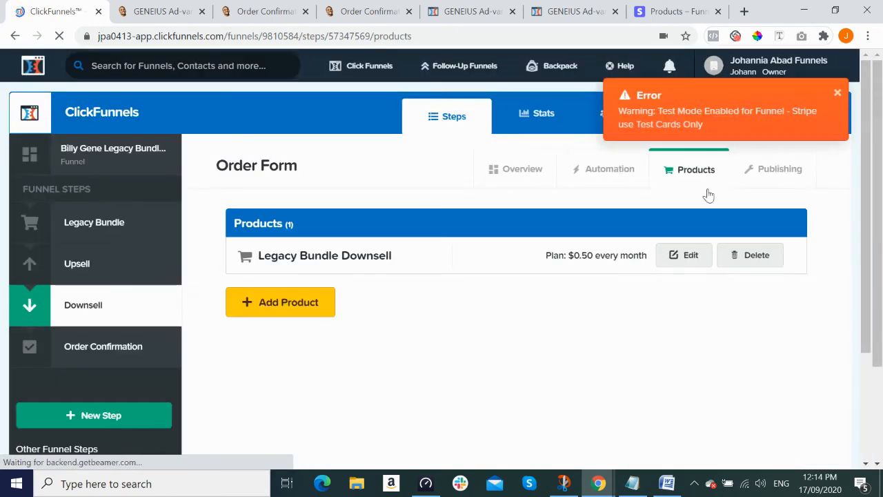
pyautogui.click(684, 259)
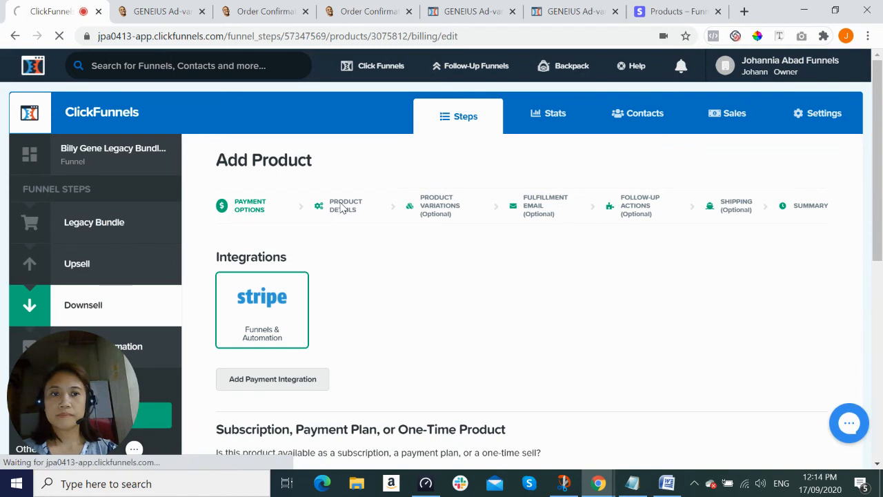
pyautogui.click(342, 209)
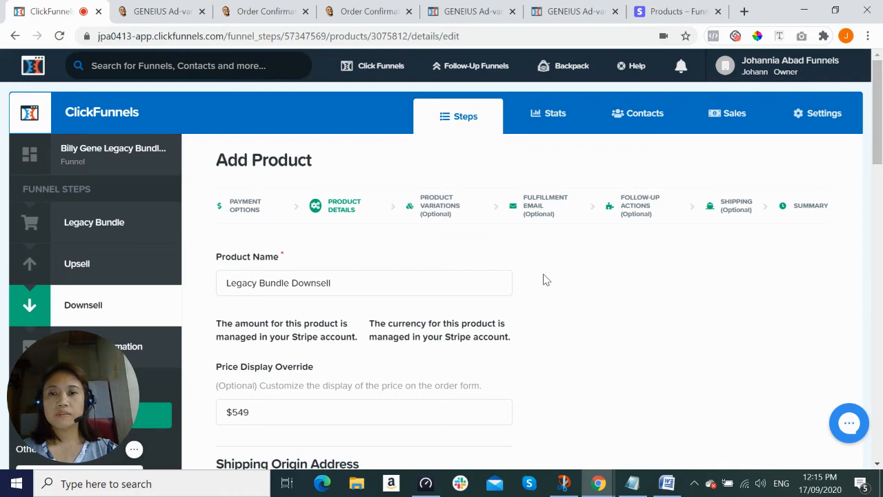
# Step: Set the product's Stripe plan to "Legacy Bundle Downsell 111 (Plan - 2 Payments)"
pyautogui.scroll(-1, 544, 279)
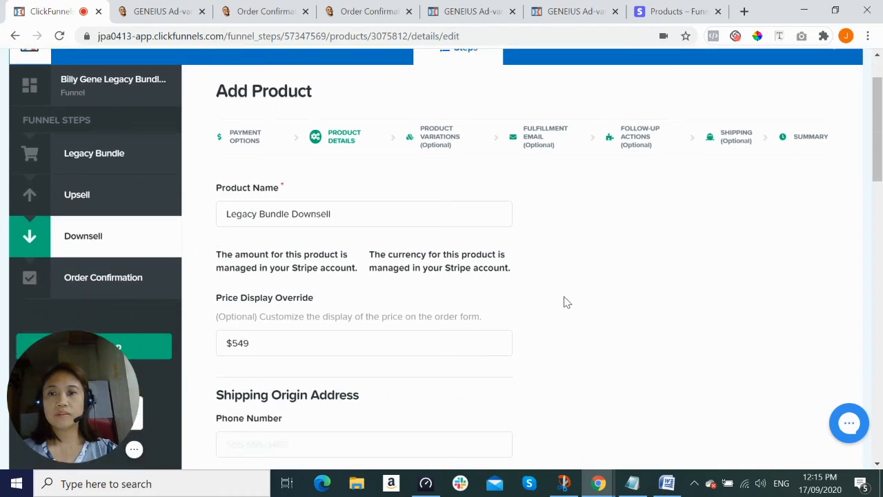
pyautogui.scroll(-1, 565, 301)
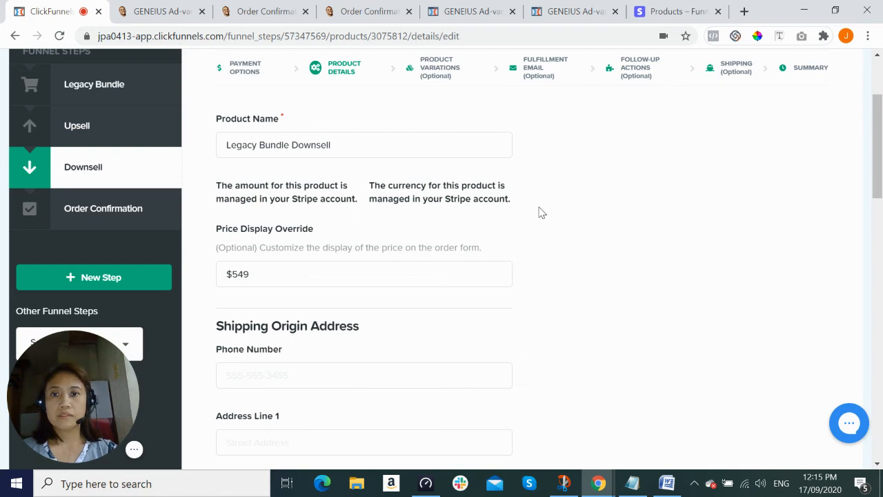
pyautogui.scroll(-7, 511, 232)
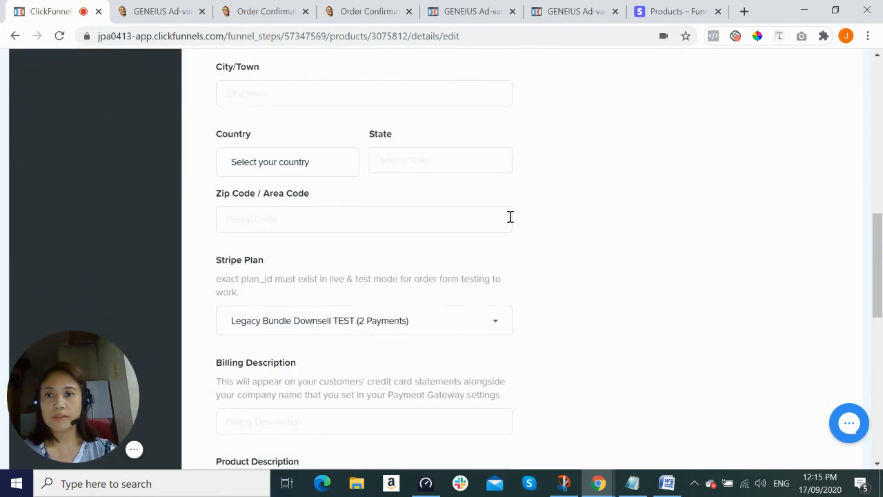
pyautogui.scroll(-2, 511, 218)
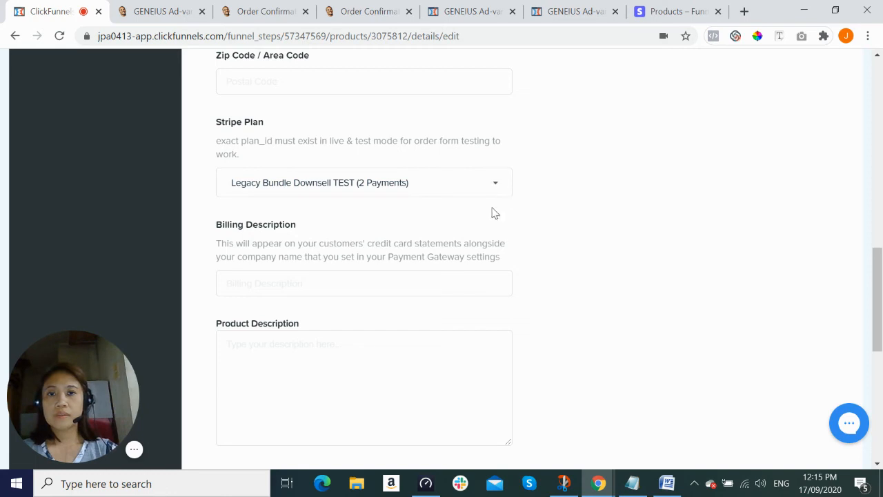
pyautogui.click(493, 184)
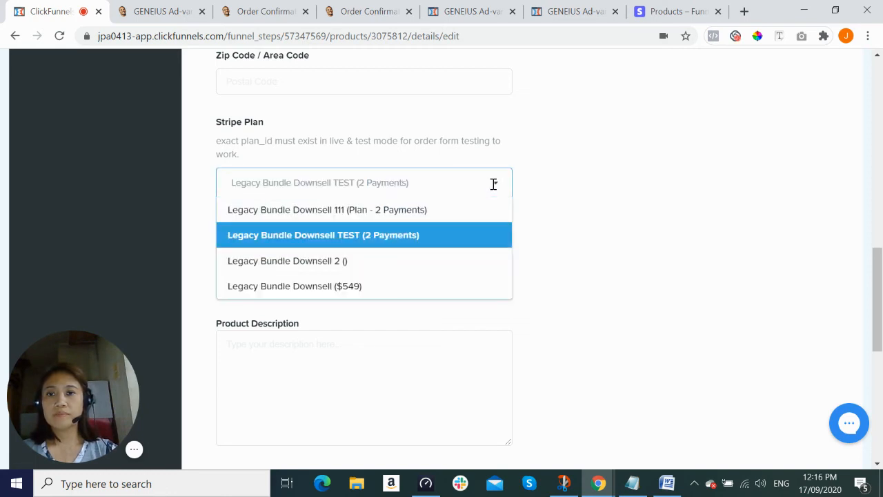
pyautogui.click(421, 210)
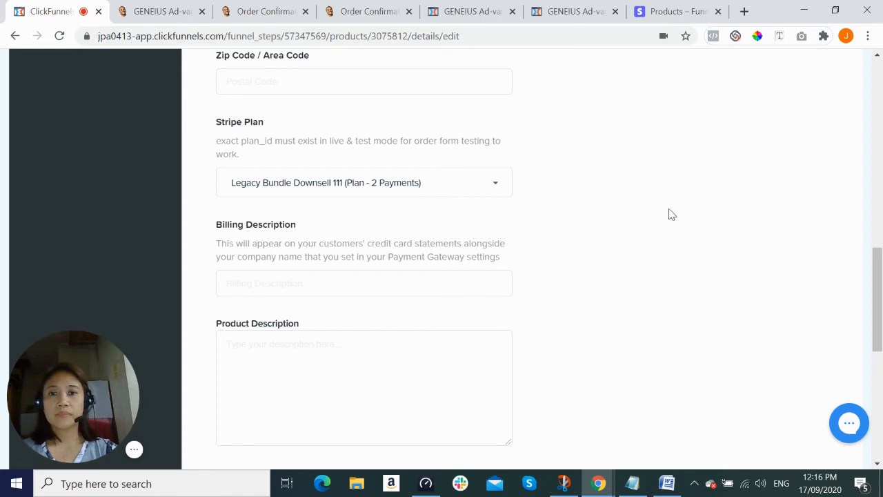
# Step: Save the product details, leave product variations off, and save and close the product
pyautogui.scroll(-3, 669, 214)
pyautogui.scroll(-4, 668, 214)
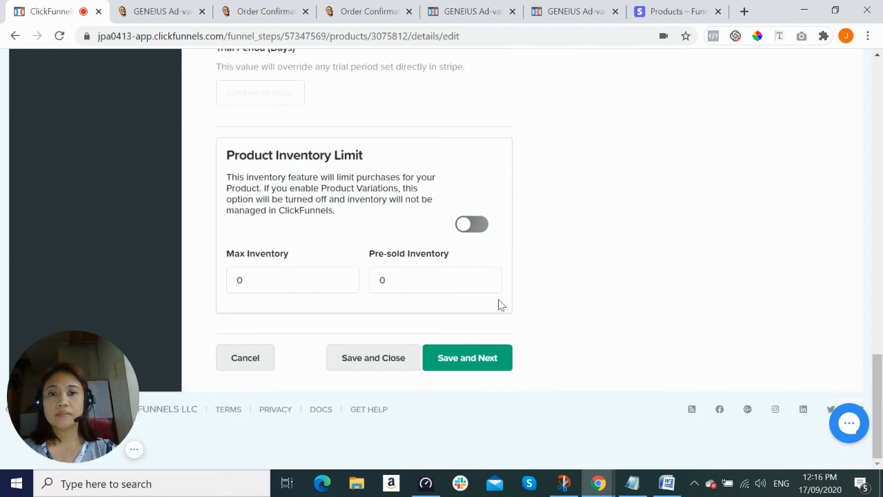
pyautogui.click(454, 360)
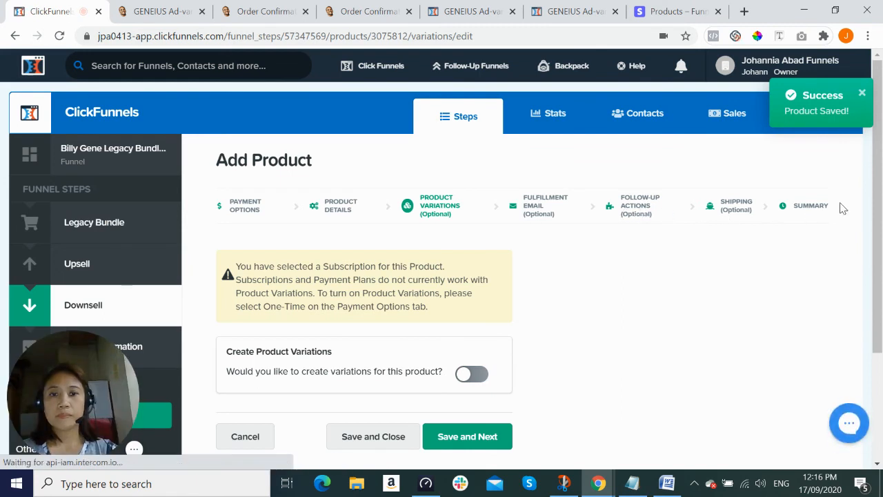
pyautogui.click(377, 442)
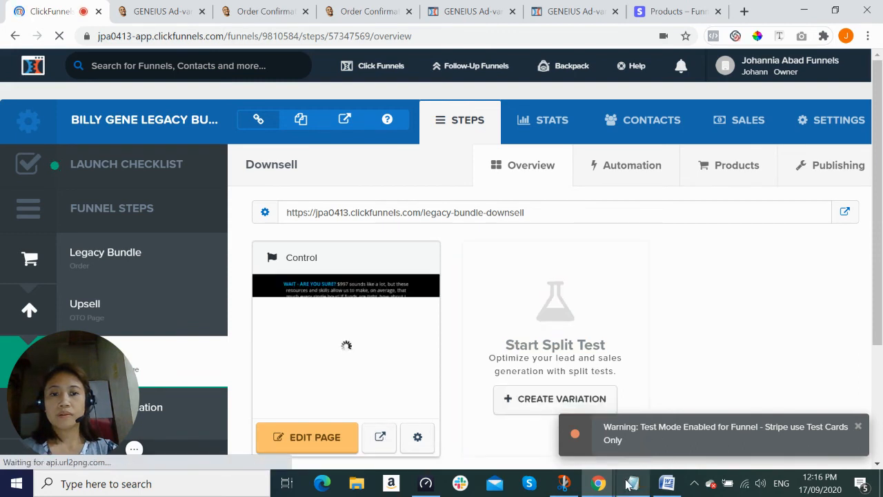
# Step: Switch to Snip & Sketch to review the captured "No such plan" error, and return to the ClickFunnels browser window
pyautogui.moveTo(632, 483)
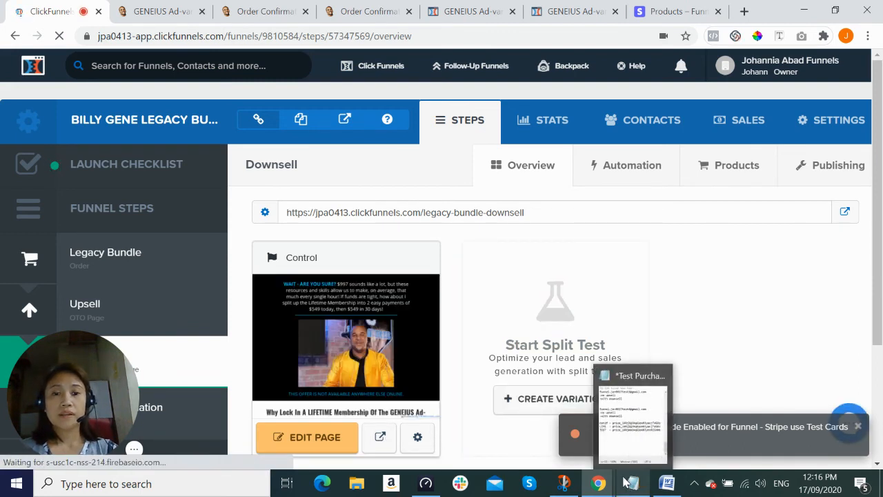
pyautogui.moveTo(604, 488)
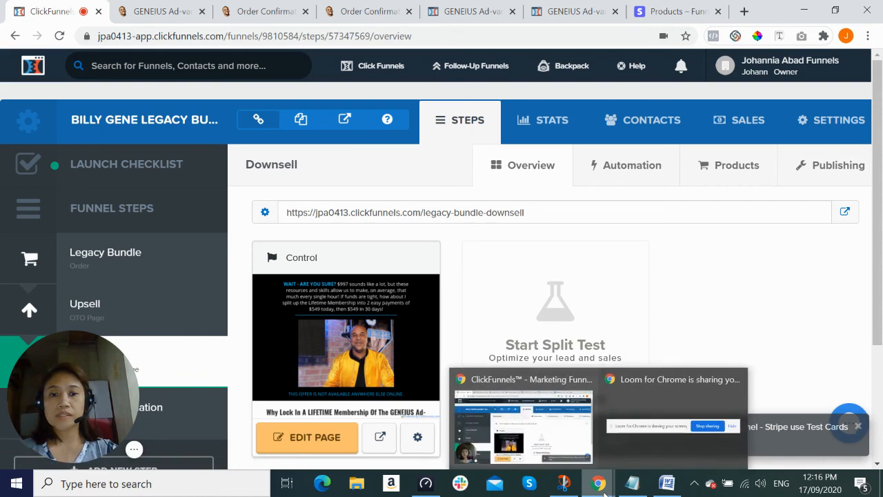
pyautogui.click(565, 485)
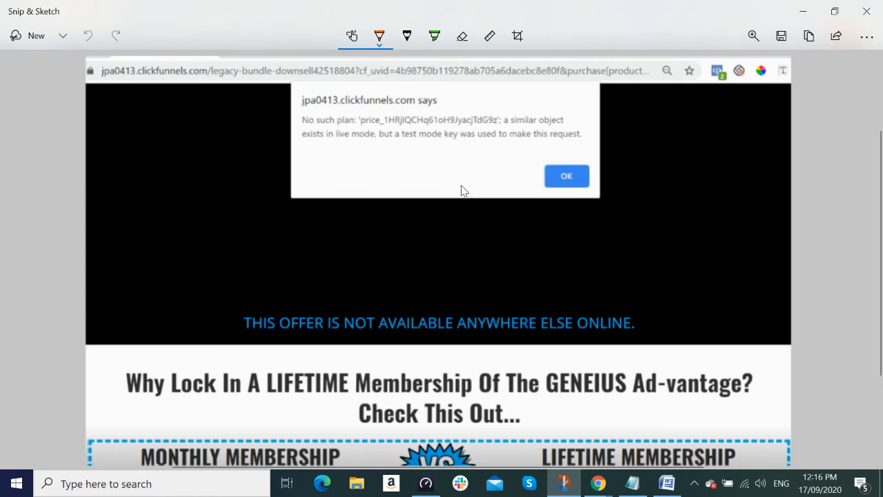
pyautogui.click(602, 489)
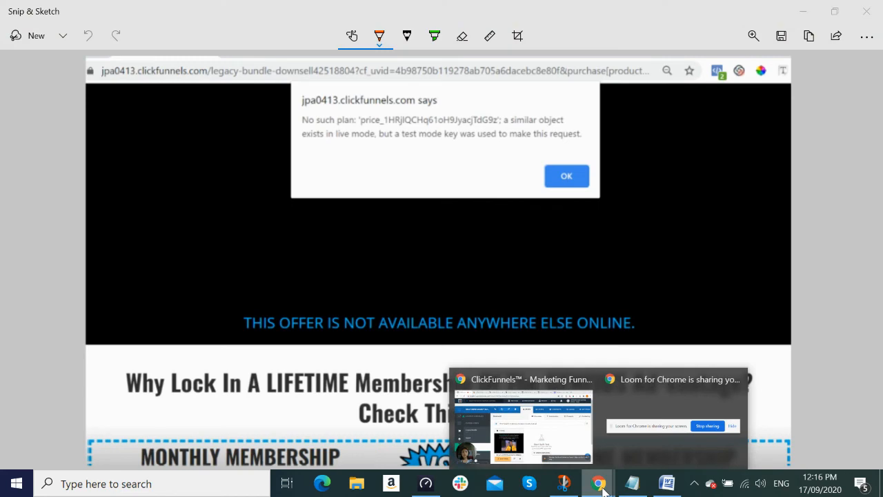
pyautogui.click(558, 418)
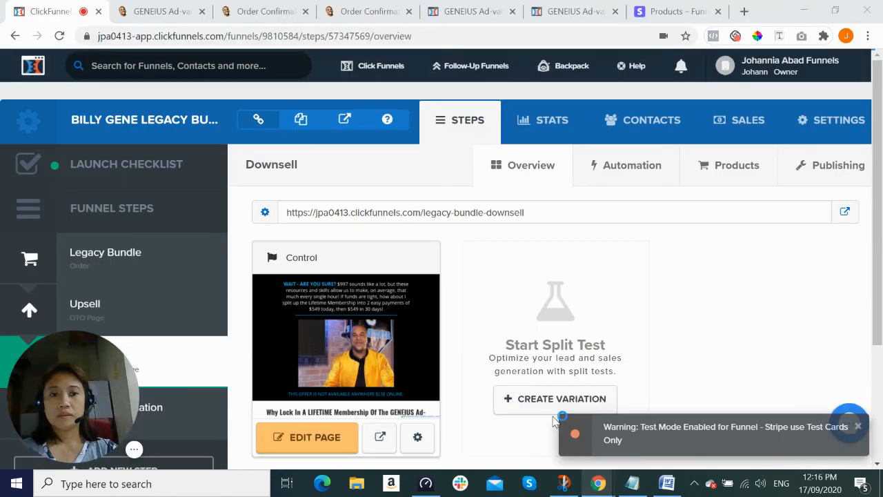
# Step: Switch to Stripe, return to the live product list, and open Legacy Bundle Downsell TEST for editing
pyautogui.click(665, 9)
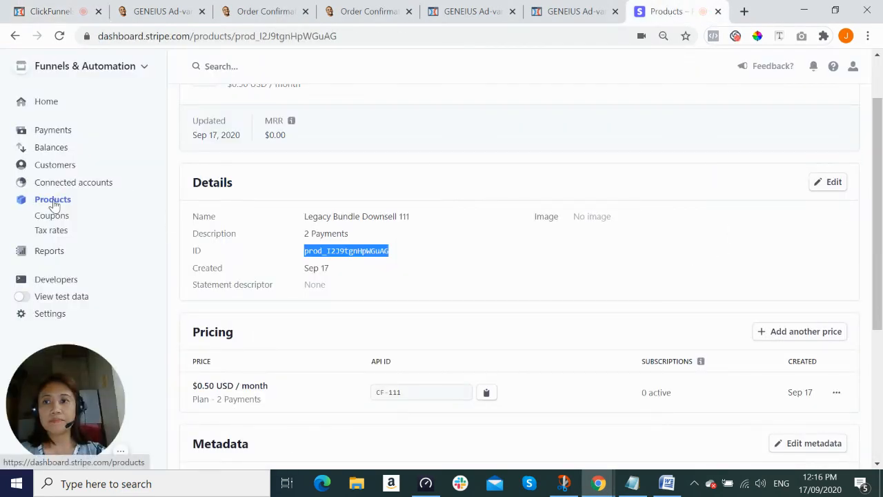
pyautogui.click(16, 36)
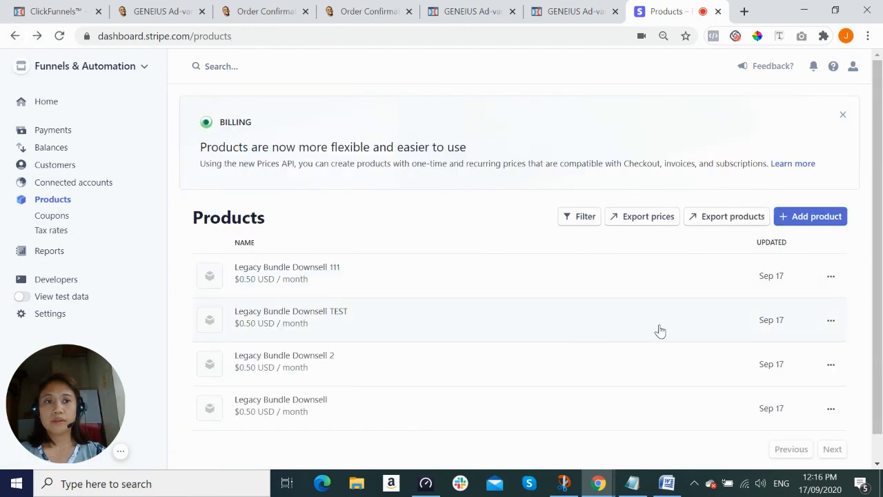
pyautogui.scroll(-1, 616, 310)
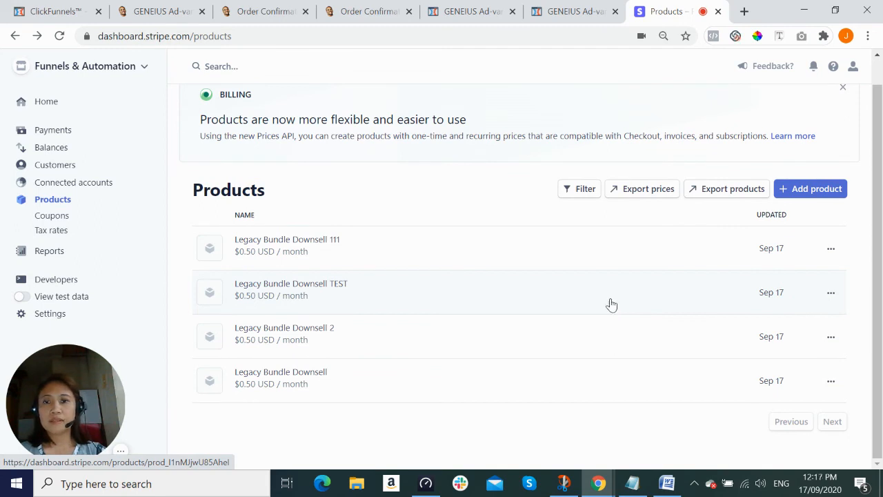
pyautogui.click(324, 296)
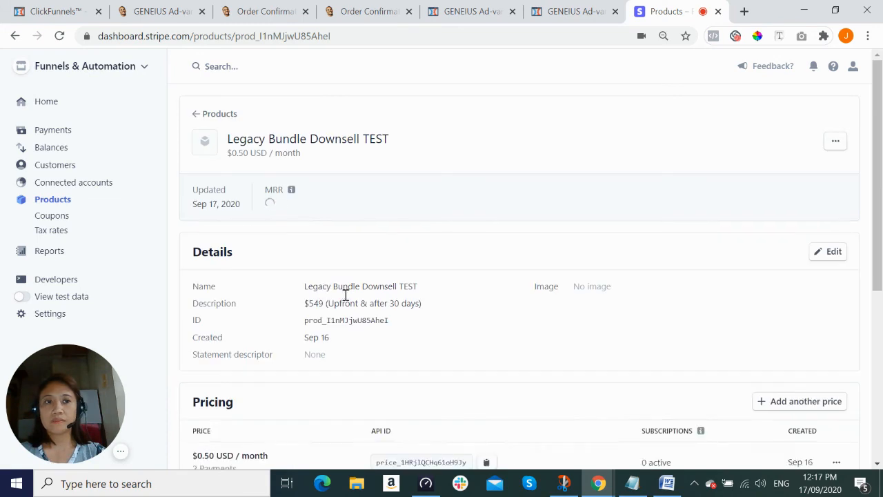
pyautogui.click(831, 252)
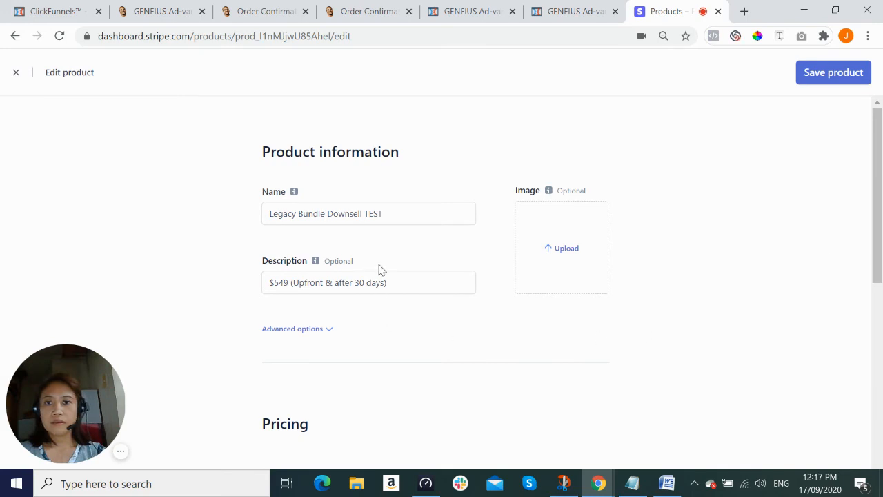
# Step: Check the product's name, description and available pricing models, and collapse the price settings
pyautogui.click(406, 213)
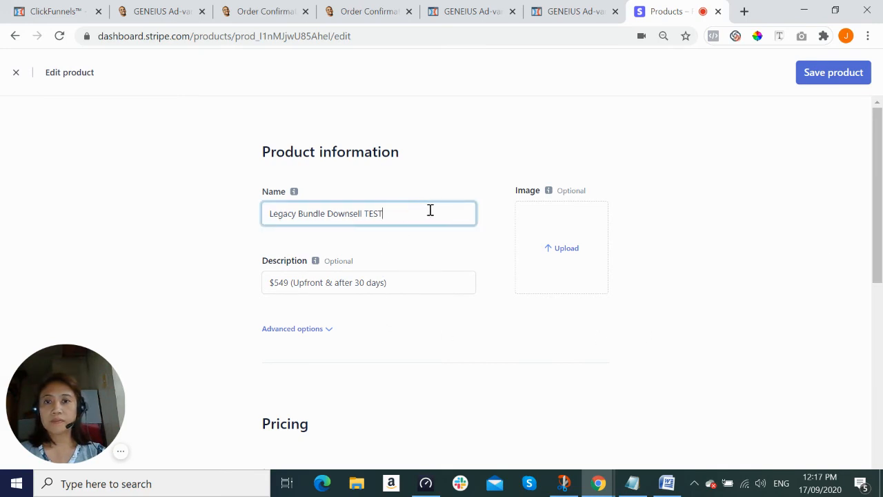
pyautogui.click(423, 284)
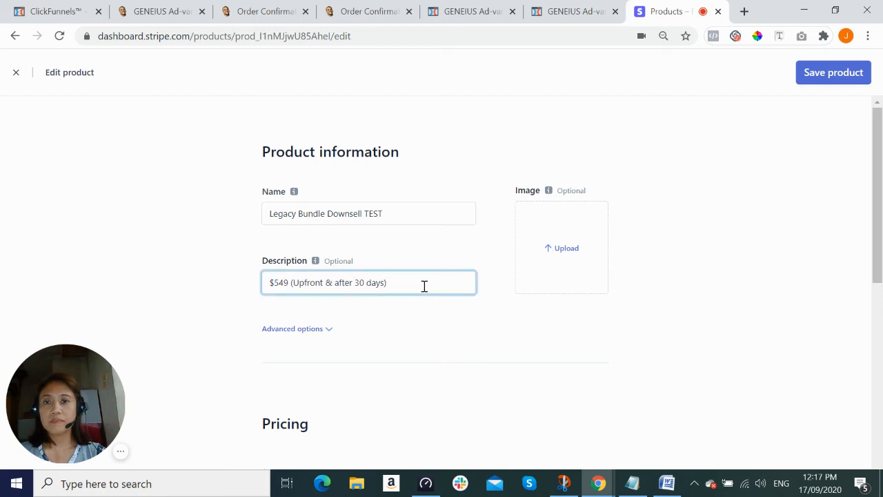
pyautogui.scroll(-3, 444, 347)
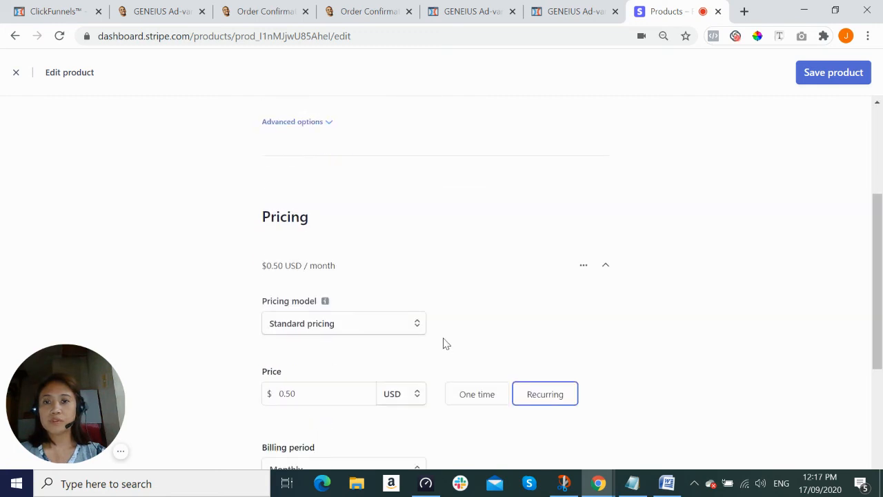
pyautogui.click(417, 327)
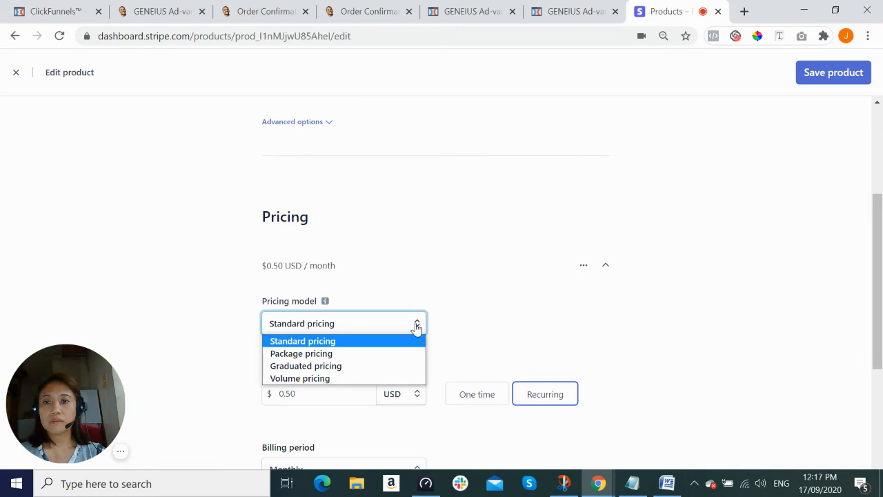
pyautogui.click(520, 270)
pyautogui.click(520, 269)
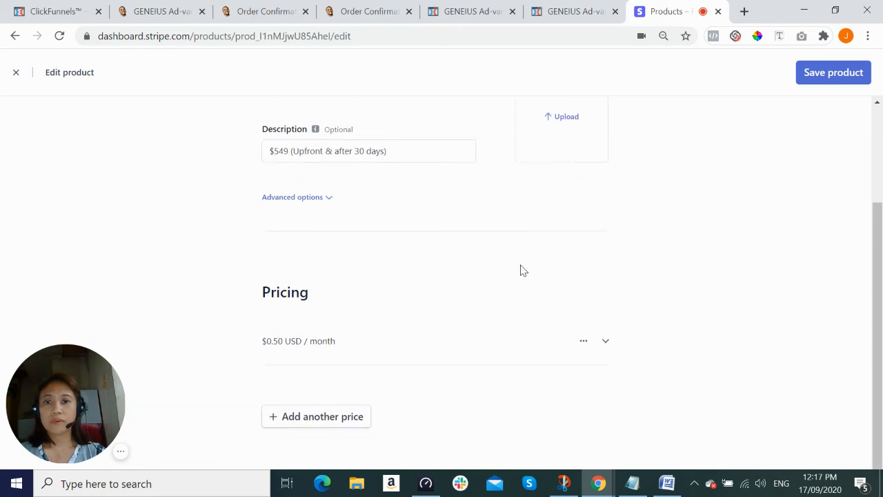
# Step: Expand the product's advanced options, inspect the statement descriptor, unit label and metadata fields, and collapse the options again
pyautogui.click(327, 200)
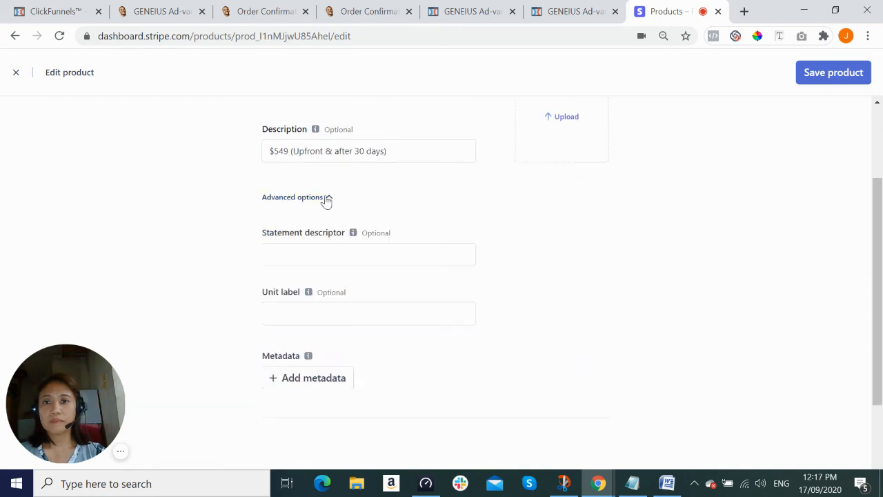
pyautogui.click(336, 248)
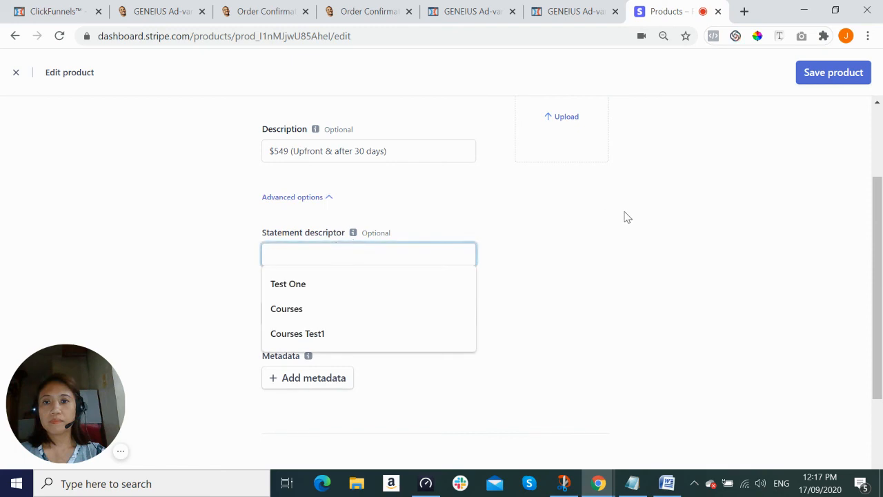
pyautogui.press('Escape')
pyautogui.scroll(-3, 467, 283)
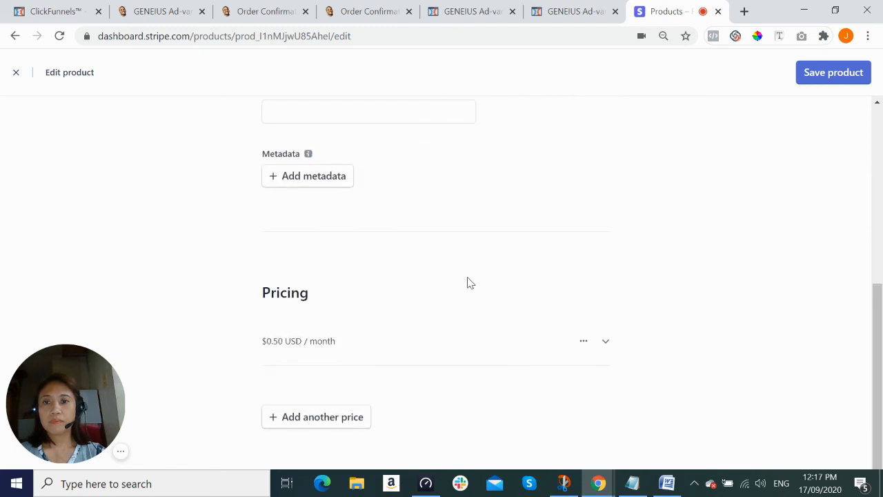
pyautogui.scroll(2, 472, 283)
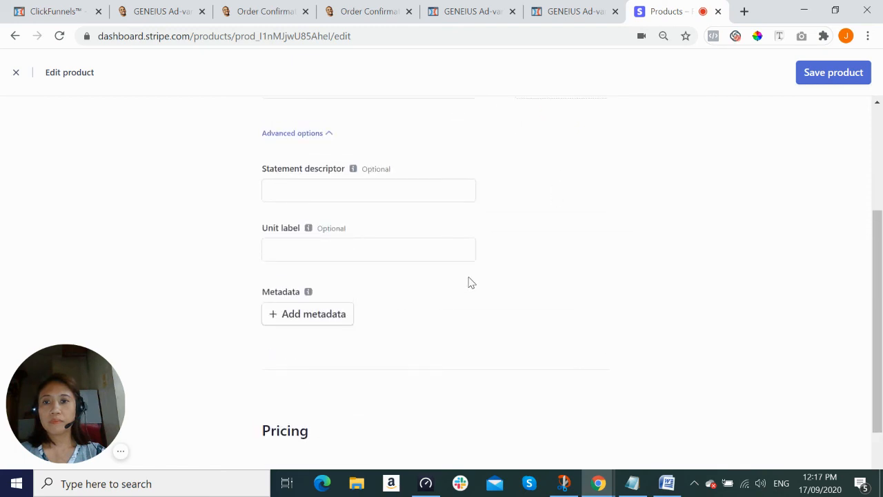
pyautogui.scroll(3, 471, 283)
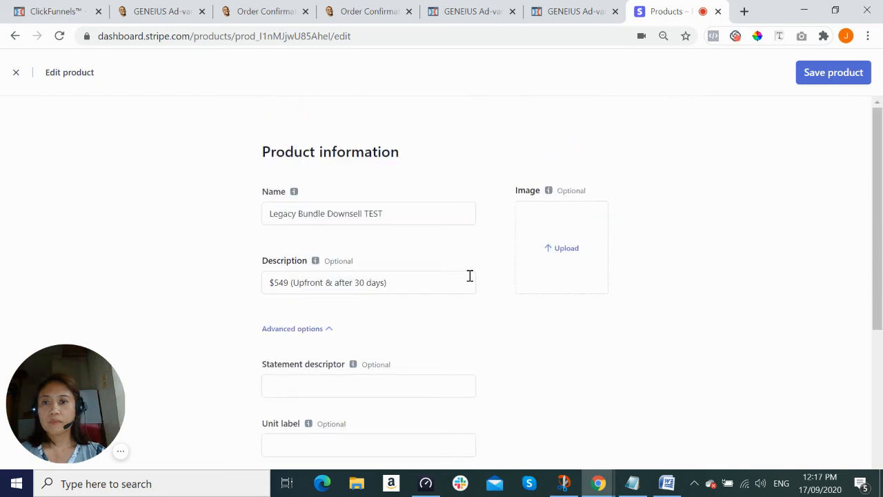
pyautogui.scroll(-3, 469, 276)
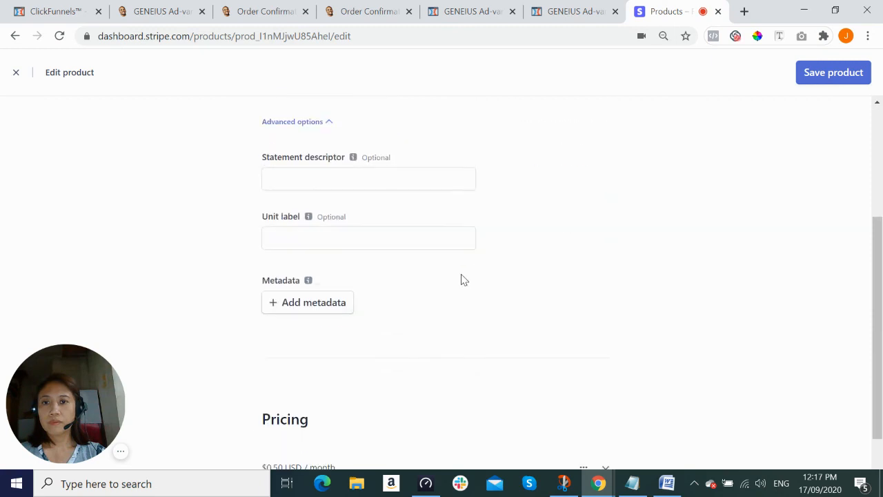
pyautogui.click(326, 122)
pyautogui.moveTo(316, 132)
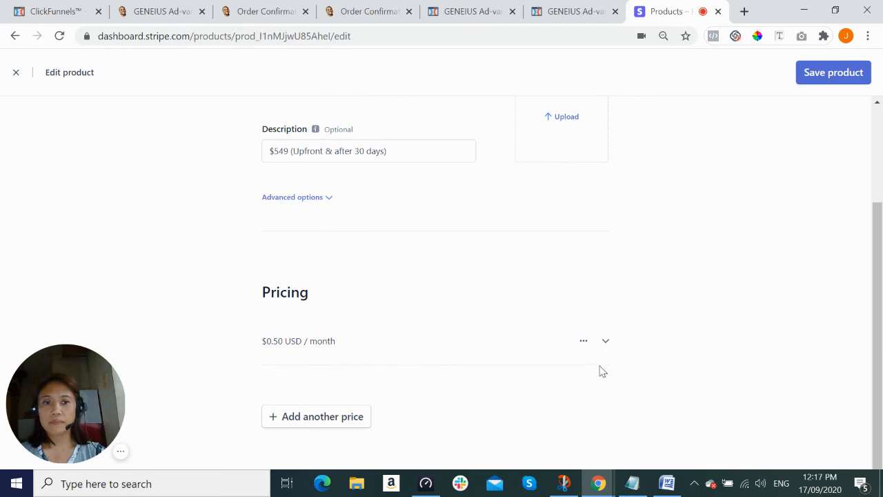
# Step: Expand the monthly price and inspect its billing period, ID and advanced price description
pyautogui.click(607, 343)
pyautogui.scroll(-3, 705, 340)
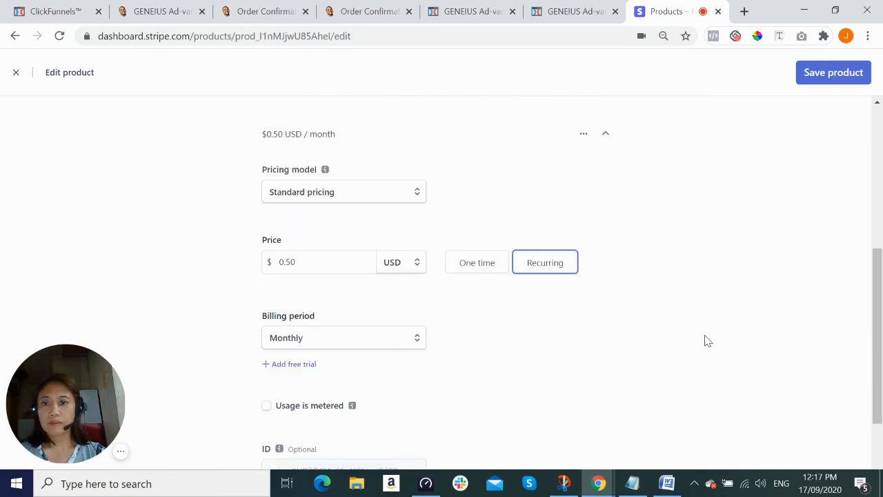
pyautogui.scroll(-2, 706, 338)
pyautogui.scroll(-1, 463, 347)
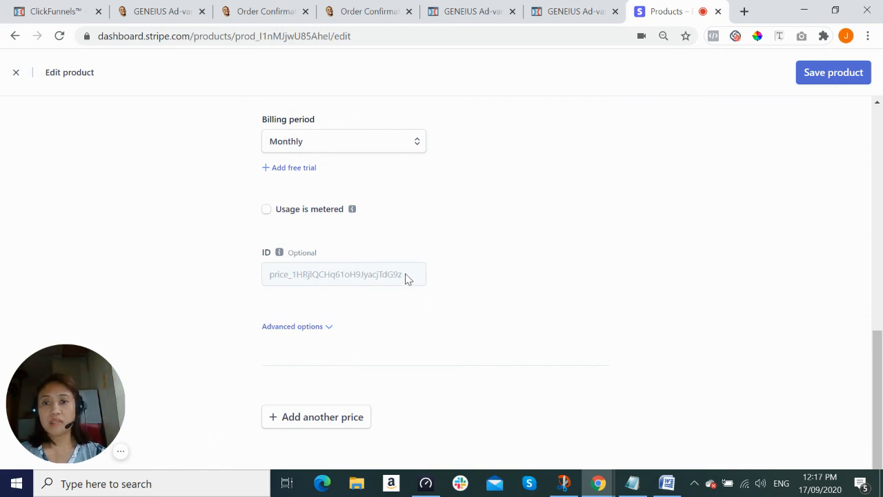
pyautogui.click(316, 327)
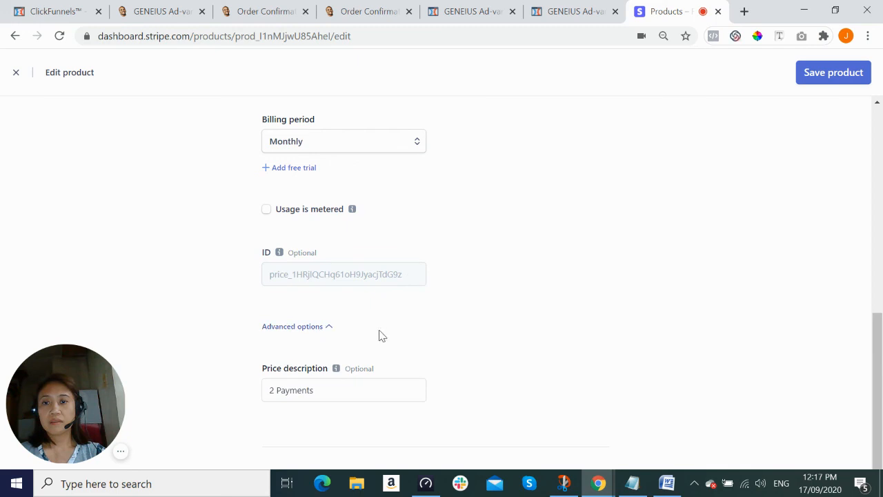
pyautogui.click(335, 387)
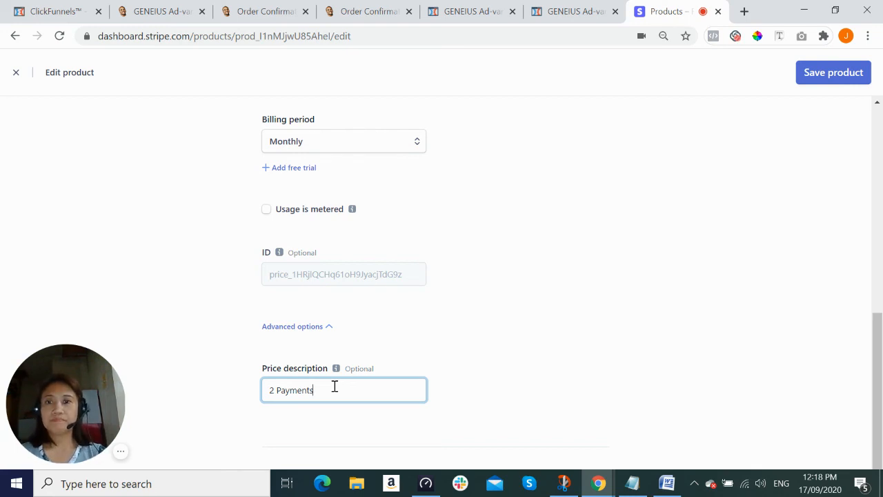
pyautogui.scroll(-1, 498, 351)
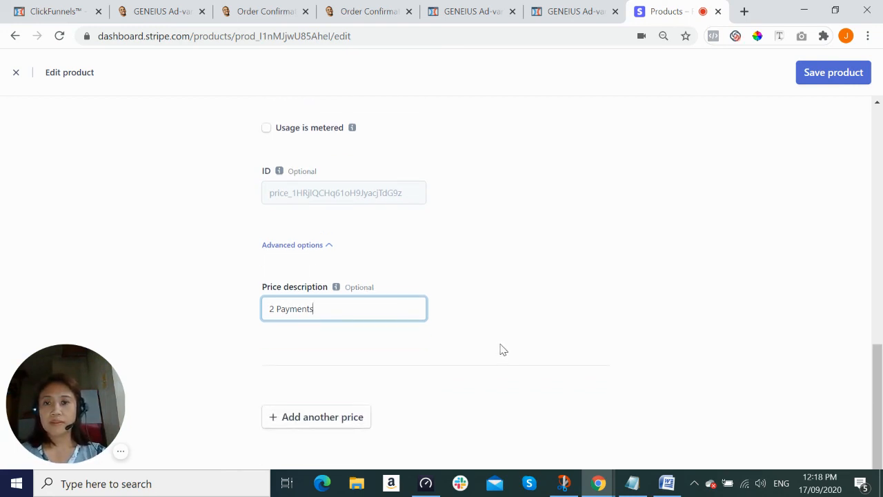
pyautogui.scroll(1, 483, 341)
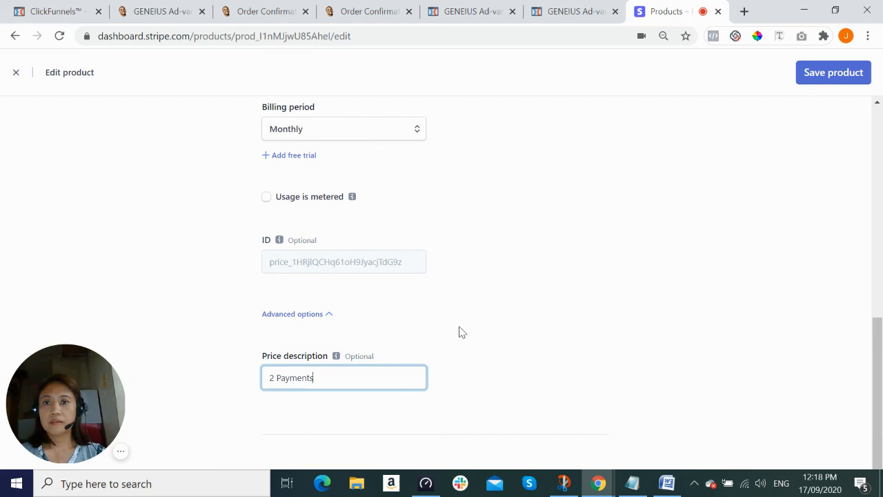
# Step: Check whether the price's ID field can be edited, review the remaining price settings, and close the product editor without saving
pyautogui.click(296, 263)
pyautogui.scroll(-1, 547, 343)
pyautogui.scroll(3, 545, 341)
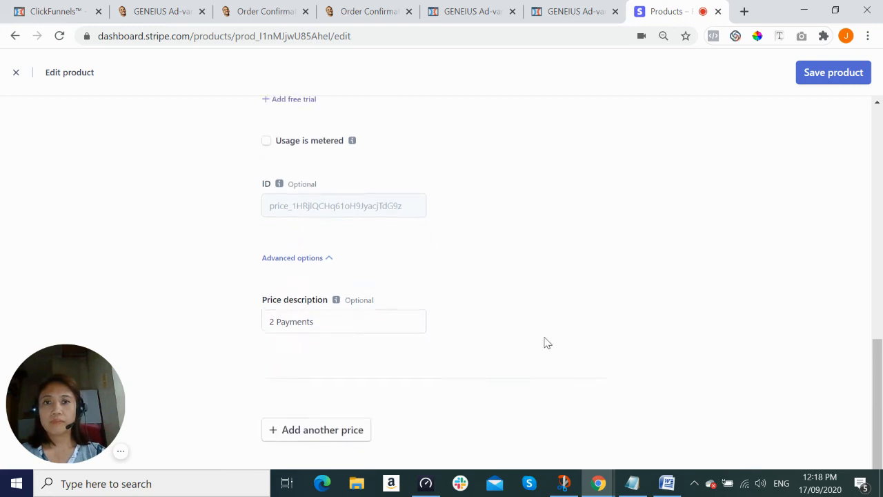
pyautogui.scroll(3, 552, 340)
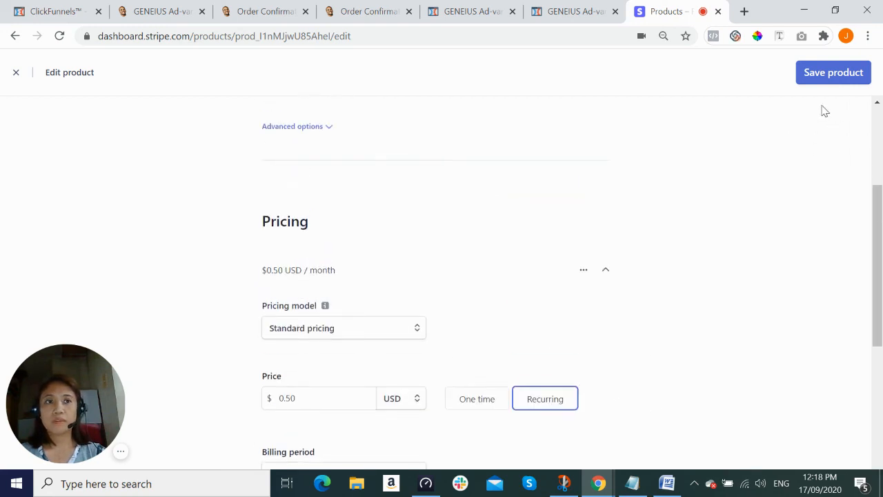
pyautogui.scroll(-6, 631, 322)
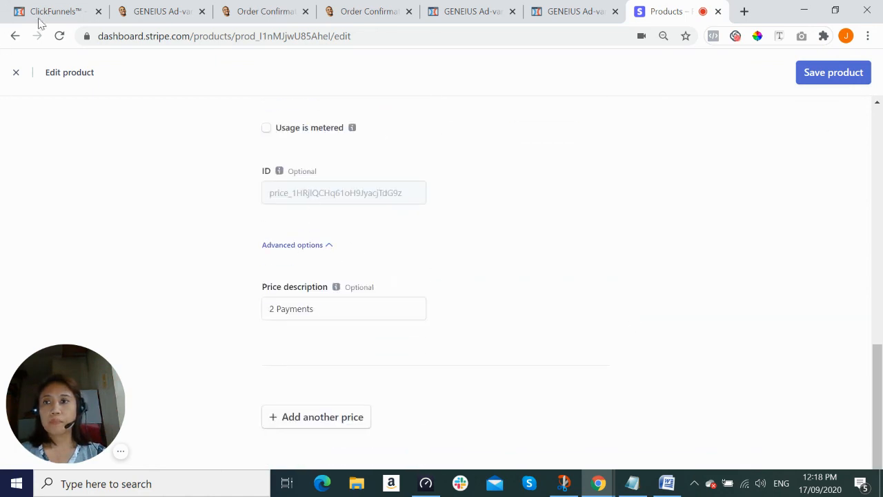
pyautogui.click(14, 73)
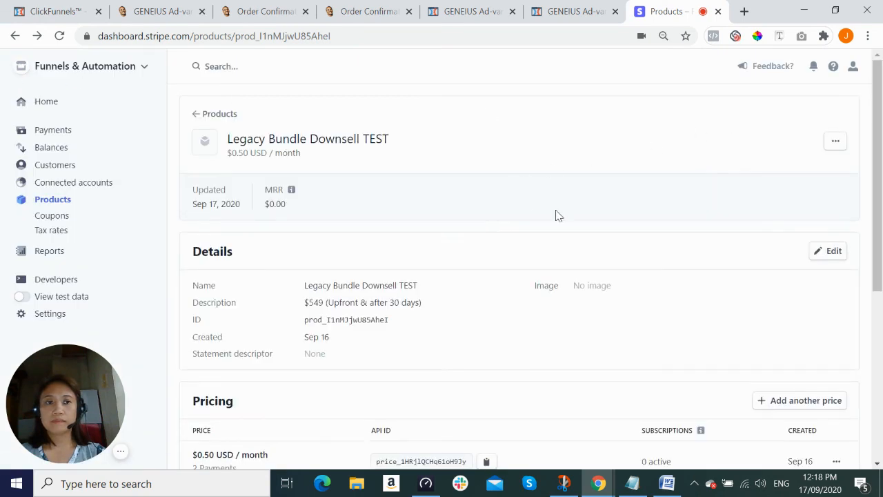
# Step: Examine the actions available for the monthly price on the Legacy Bundle Downsell TEST product page
pyautogui.scroll(-3, 639, 233)
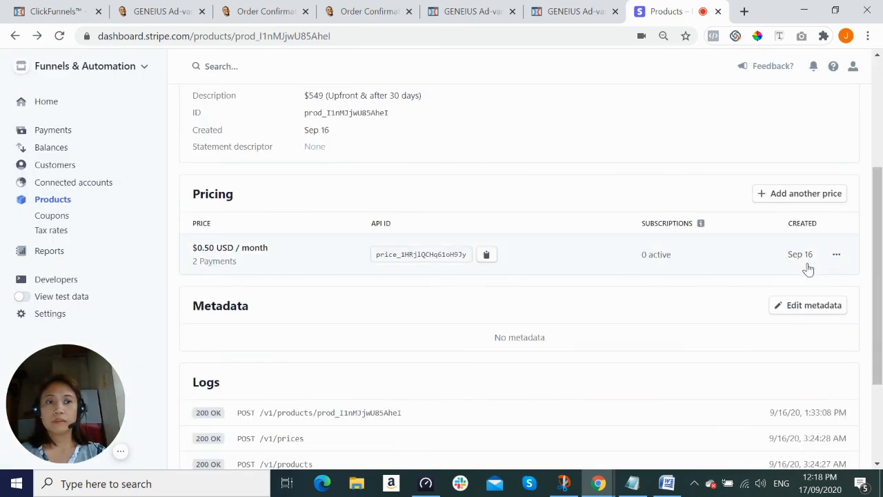
pyautogui.click(836, 255)
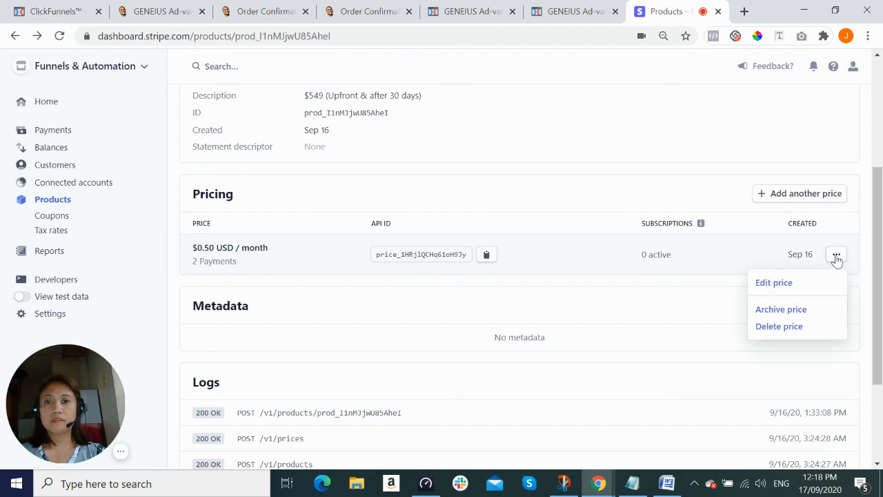
pyautogui.scroll(2, 673, 184)
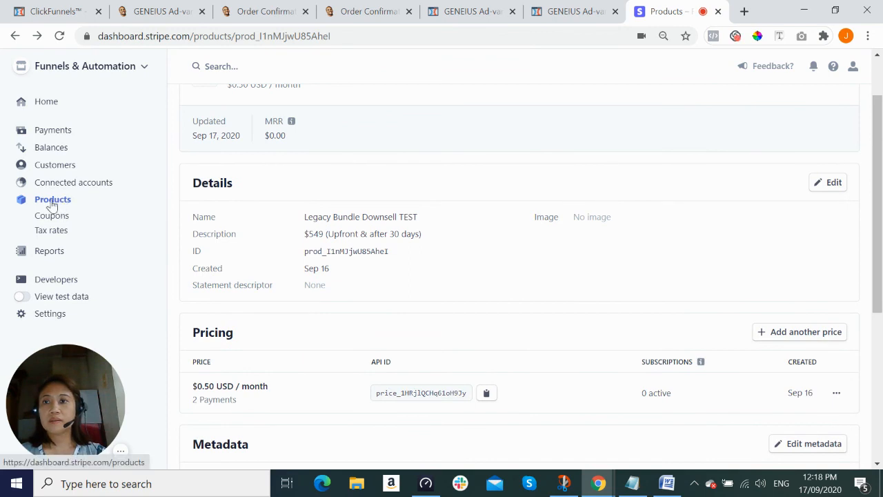
# Step: Try to delete the Legacy Bundle Downsell TEST product from the live products list
pyautogui.click(15, 37)
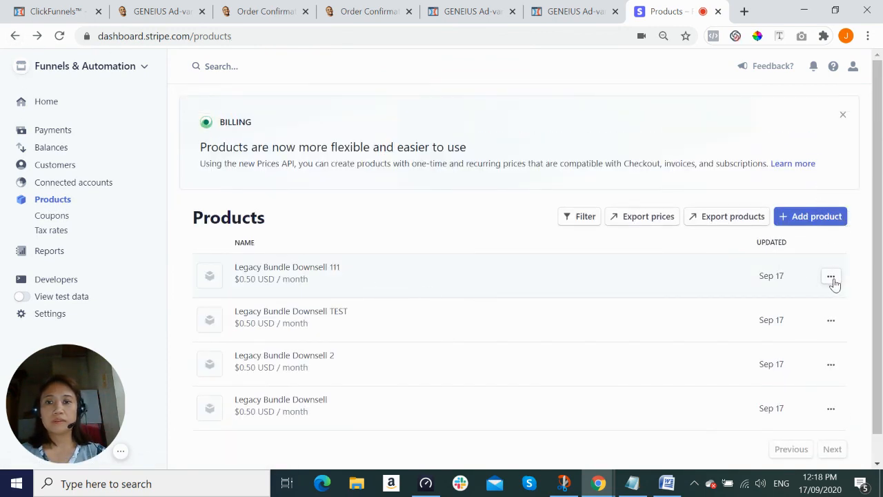
pyautogui.click(831, 325)
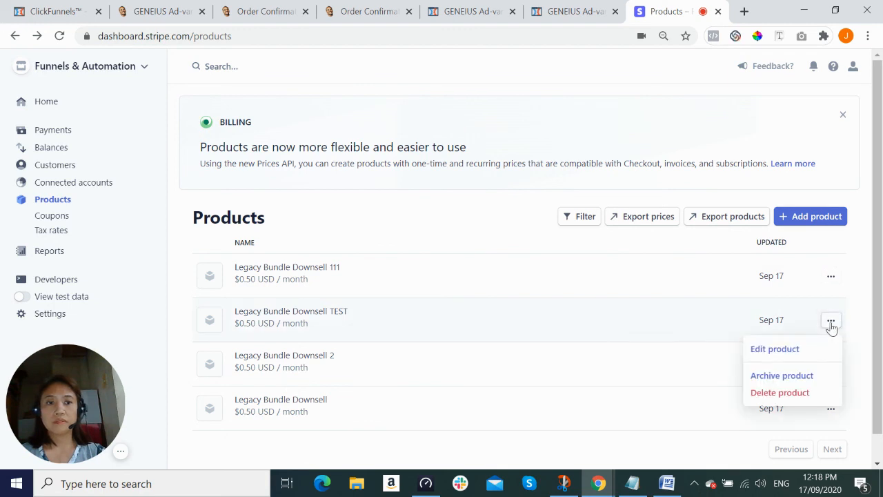
pyautogui.click(794, 391)
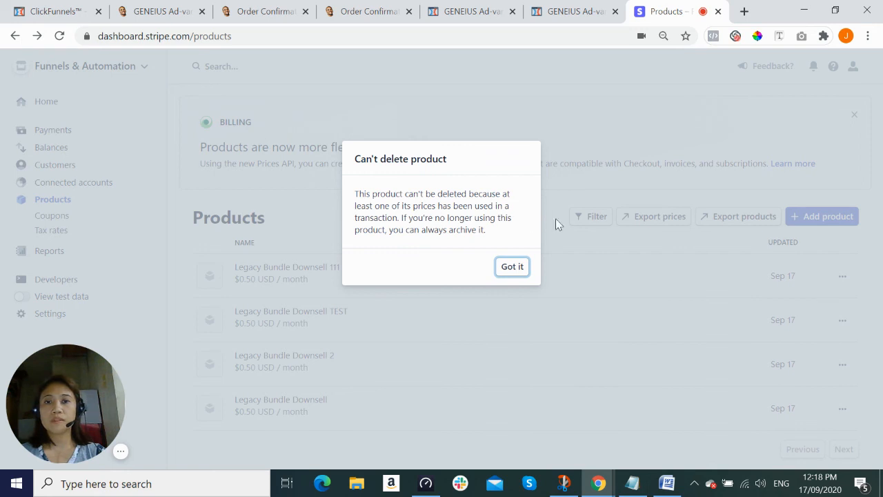
pyautogui.click(515, 268)
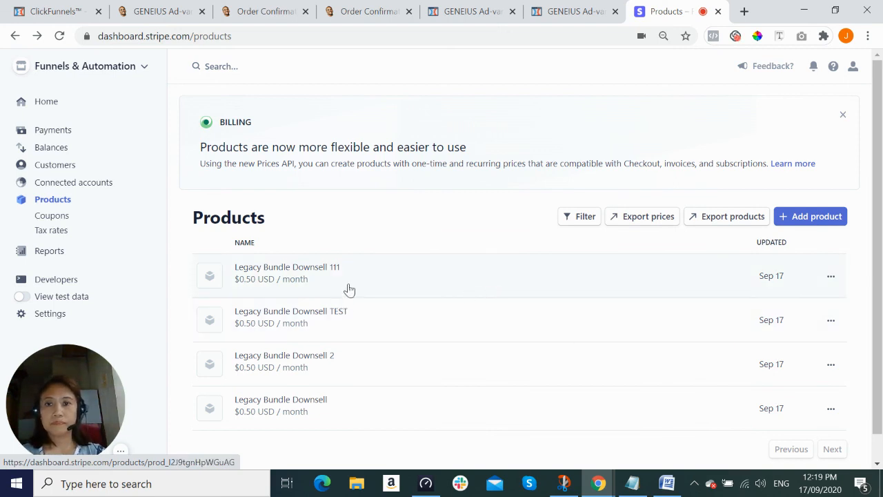
# Step: Compare the price API ID of Legacy Bundle Downsell 111 in live and test data, and switch back to live data
pyautogui.click(403, 276)
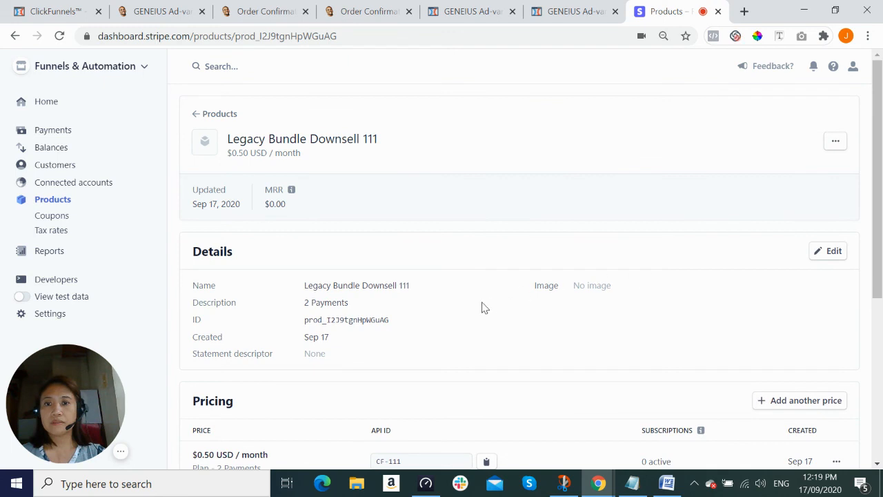
pyautogui.scroll(-2, 483, 308)
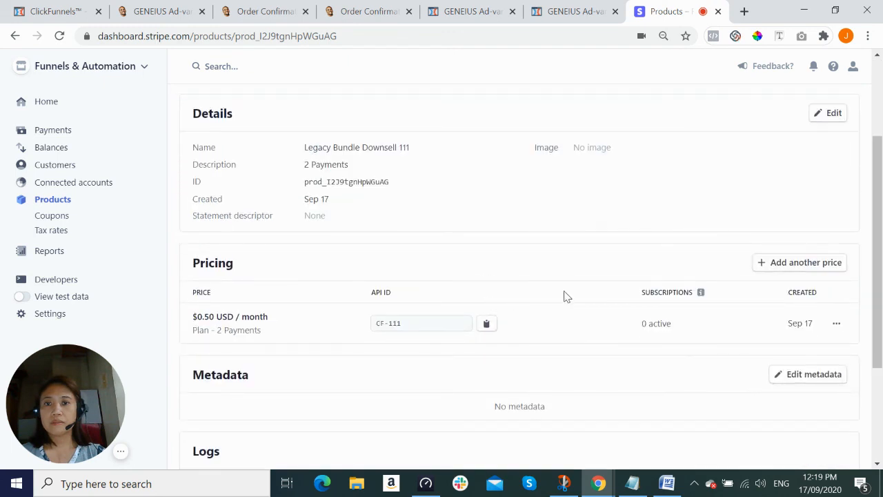
pyautogui.click(22, 298)
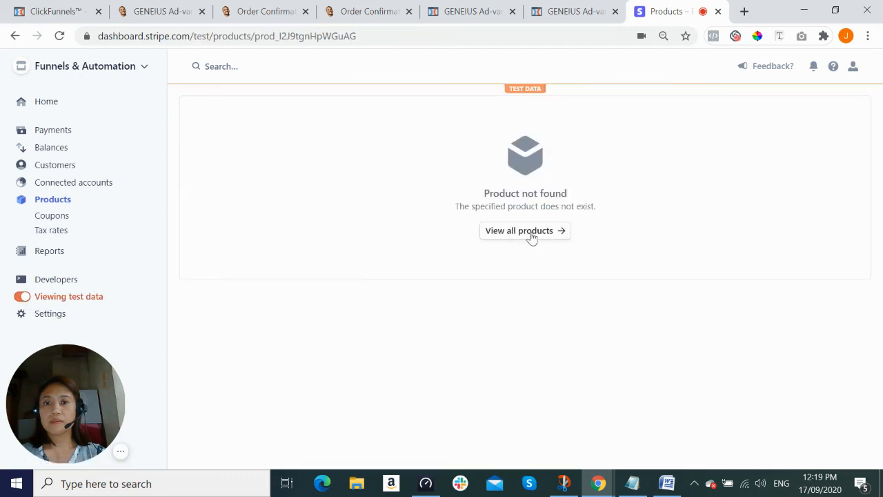
pyautogui.click(531, 231)
pyautogui.click(338, 283)
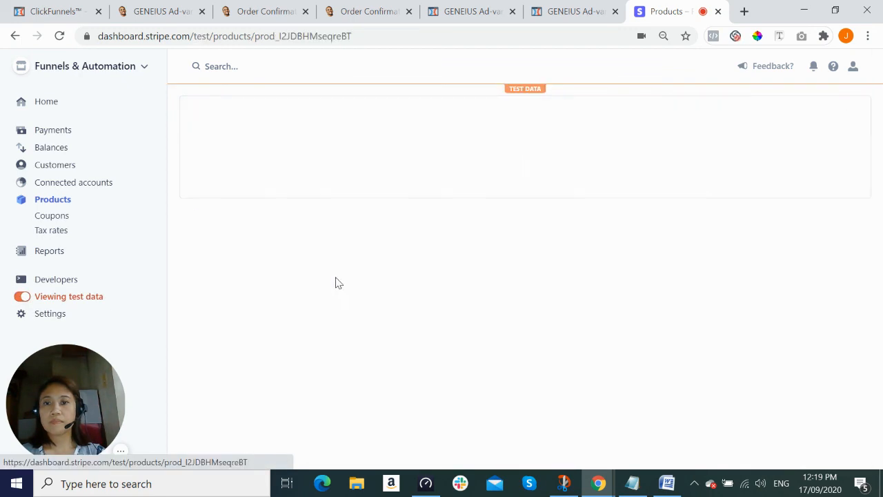
pyautogui.scroll(-2, 469, 306)
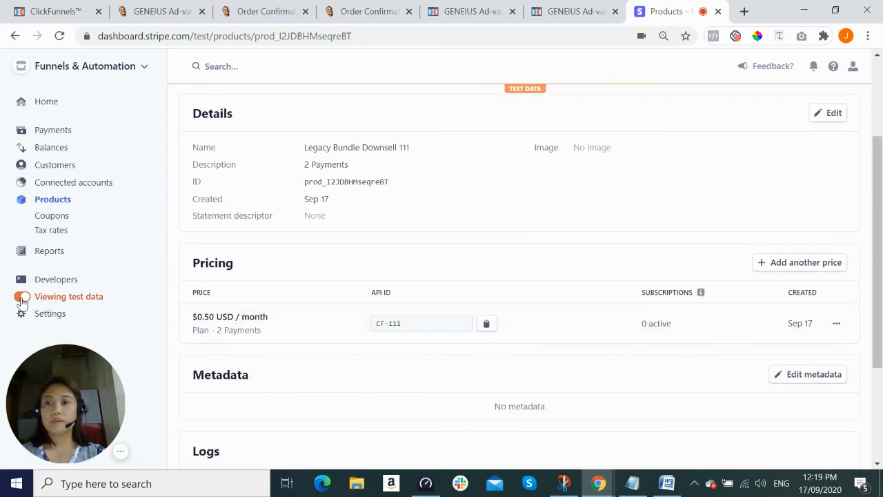
pyautogui.click(22, 298)
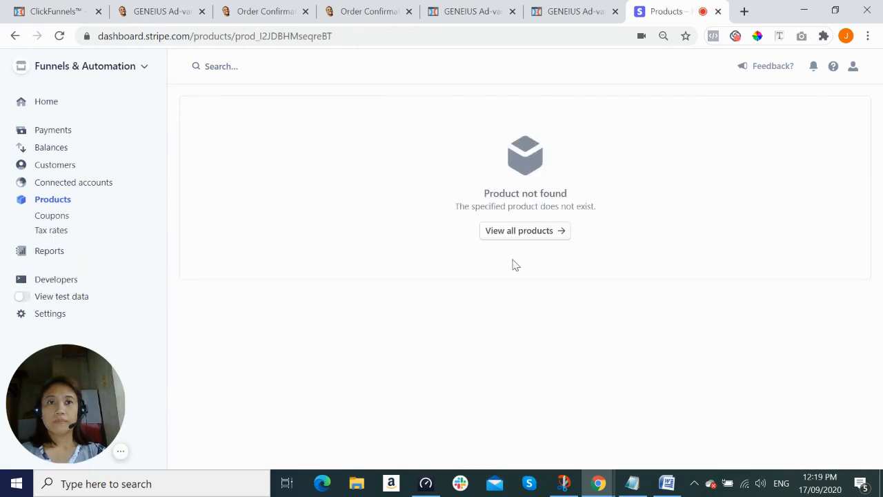